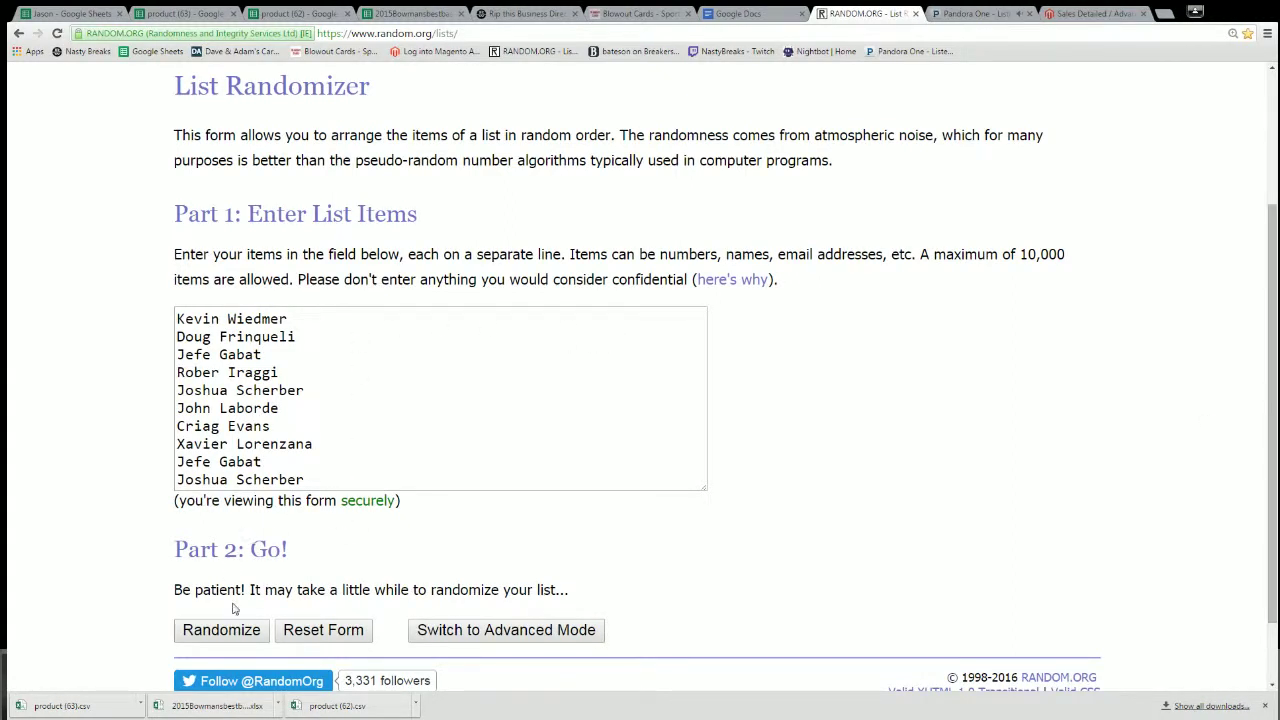
# Randomize the ten-item name list six times in a row.
pyautogui.click(234, 628)
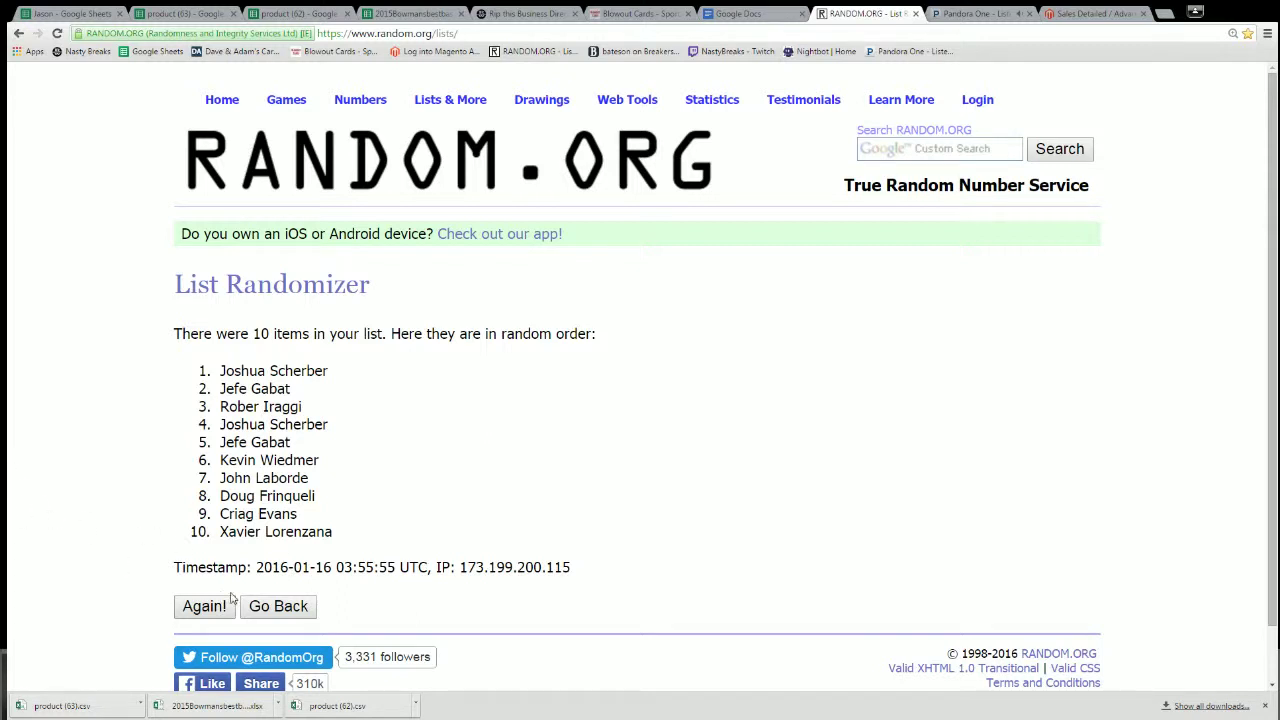
pyautogui.click(186, 608)
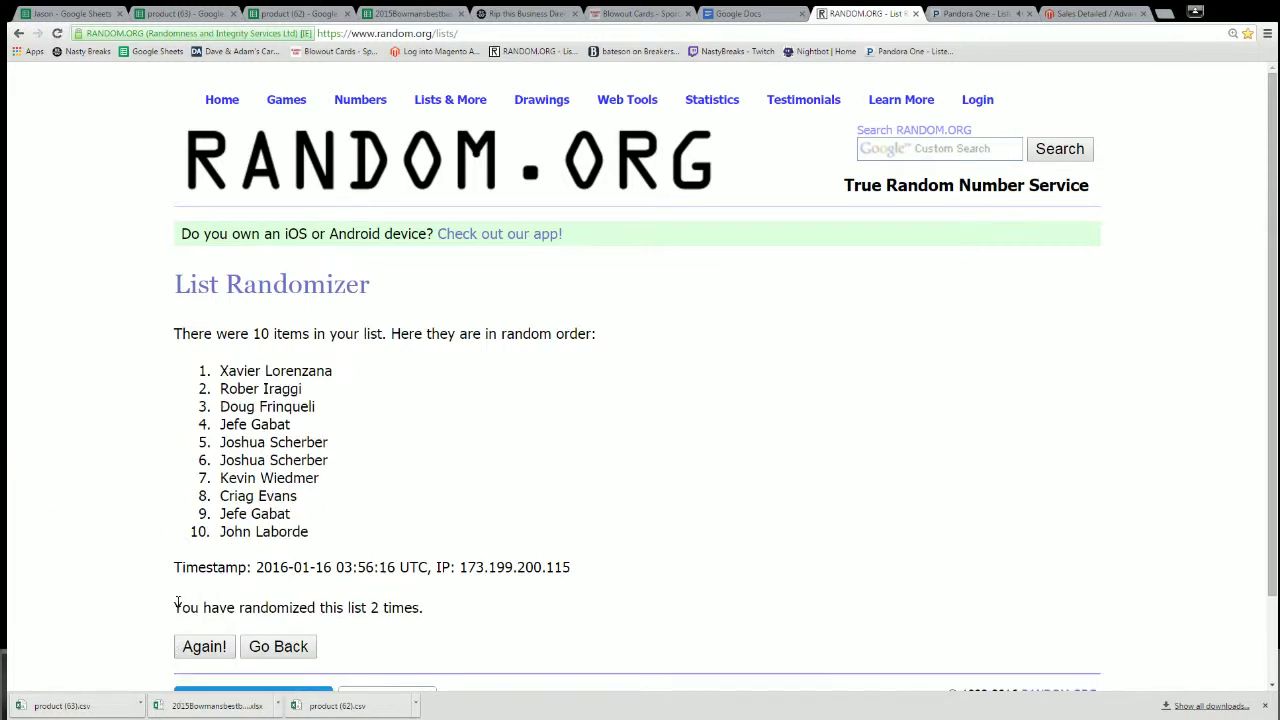
pyautogui.click(206, 648)
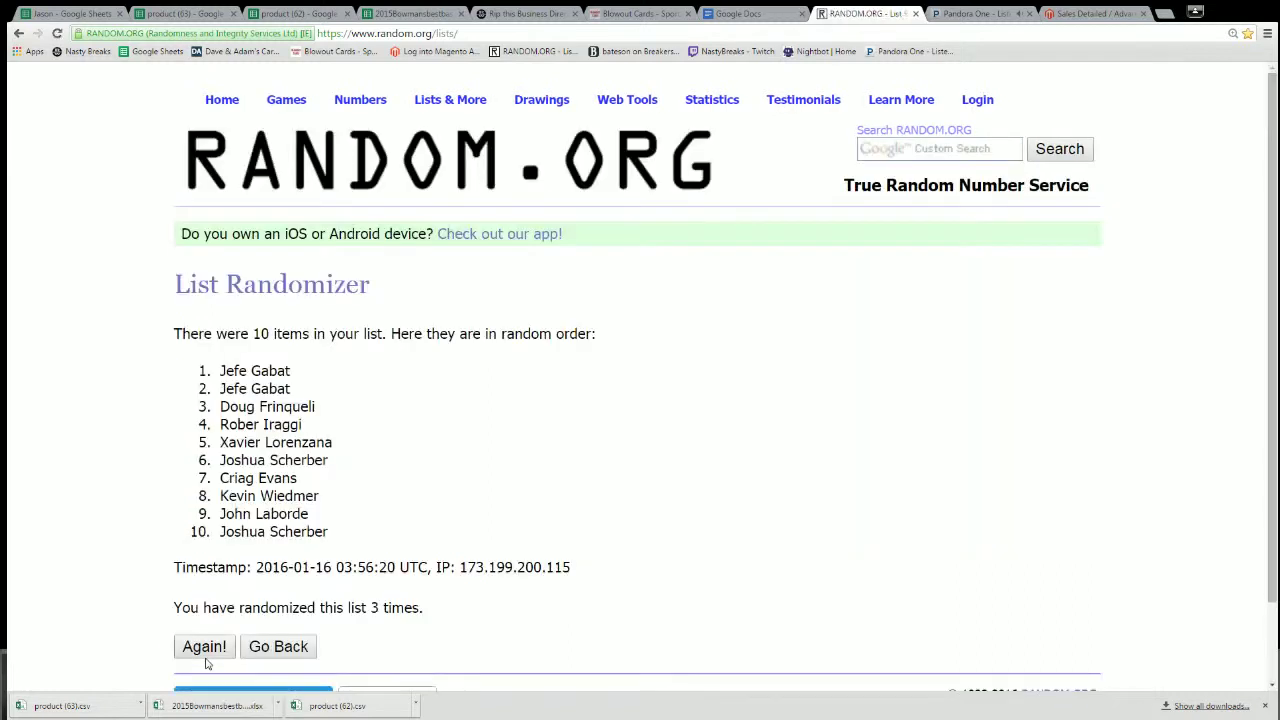
pyautogui.click(223, 656)
pyautogui.click(224, 655)
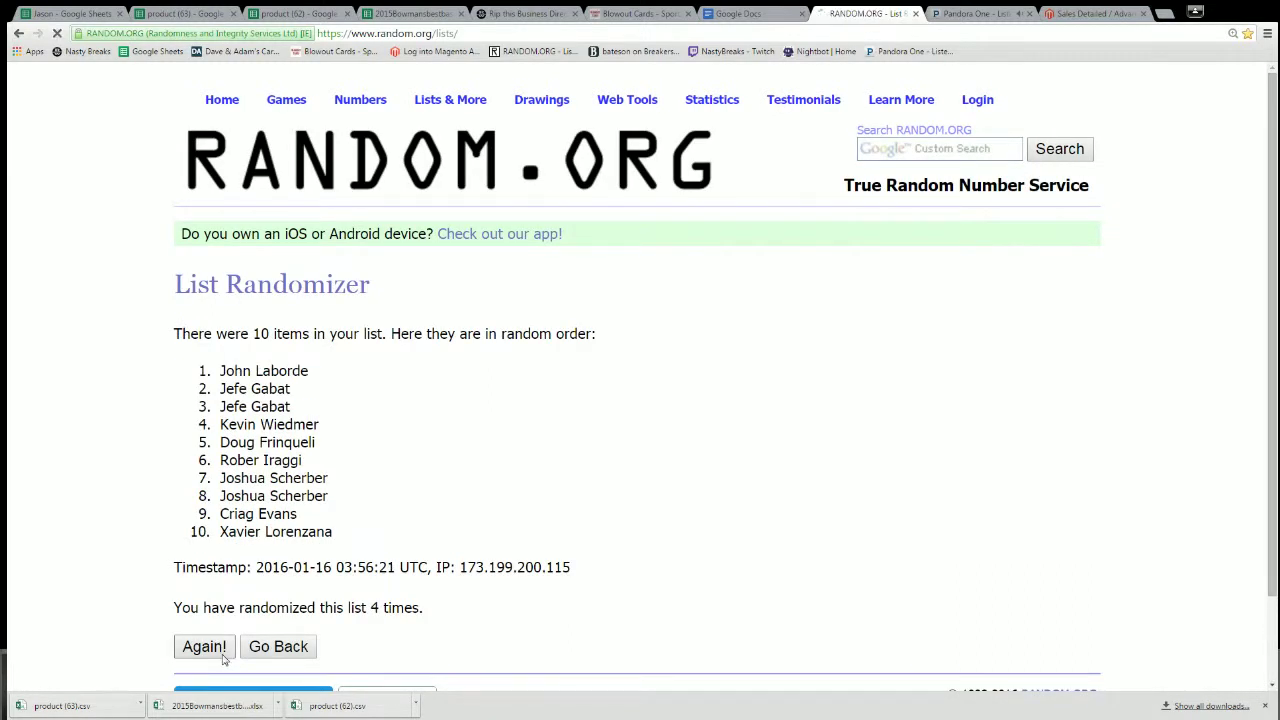
pyautogui.click(223, 656)
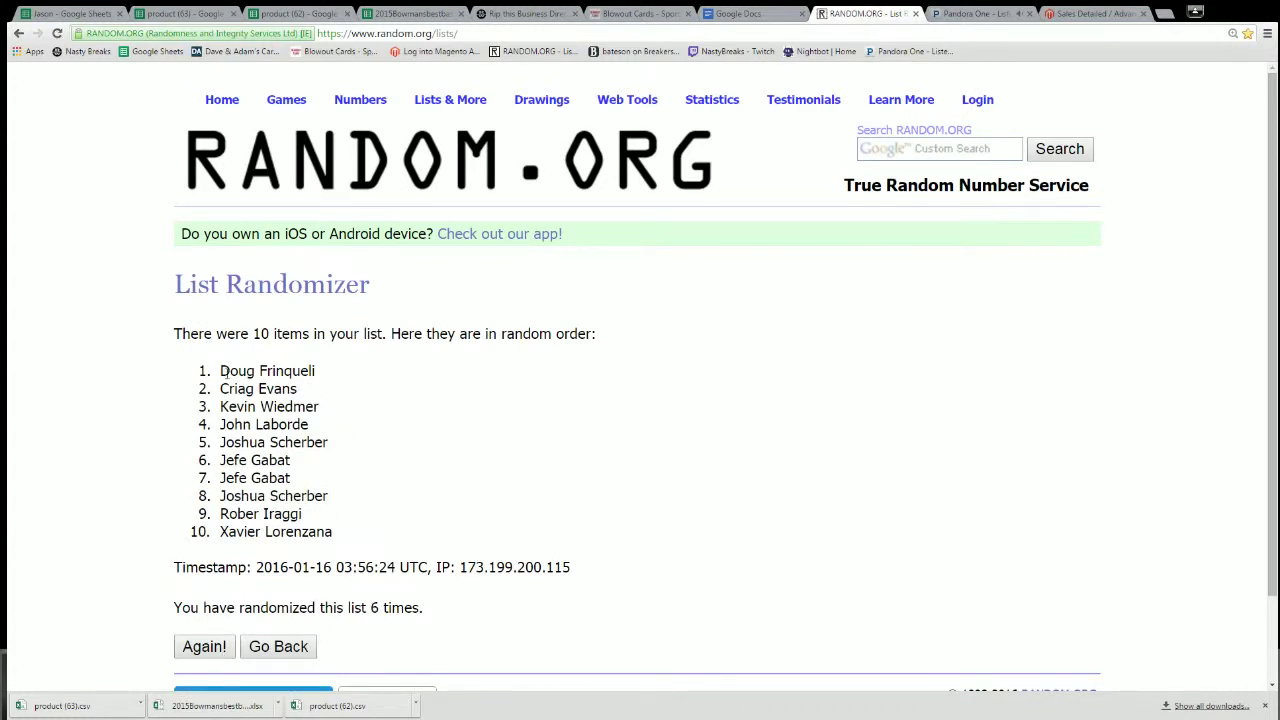
# Copy all ten names from the final randomized order.
pyautogui.moveTo(219, 370); pyautogui.dragTo(366, 523)
pyautogui.hotkey('ctrl', 'c')
pyautogui.rightClick(245, 430)
pyautogui.click(268, 452)
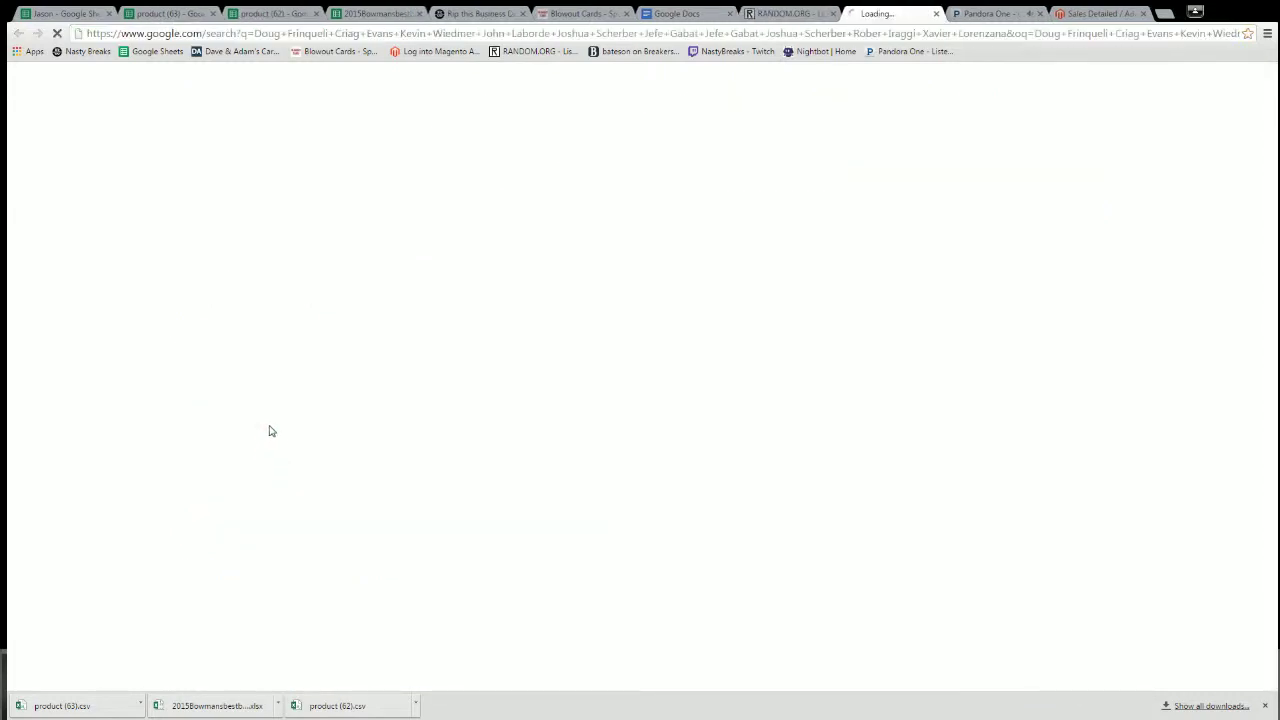
pyautogui.click(936, 14)
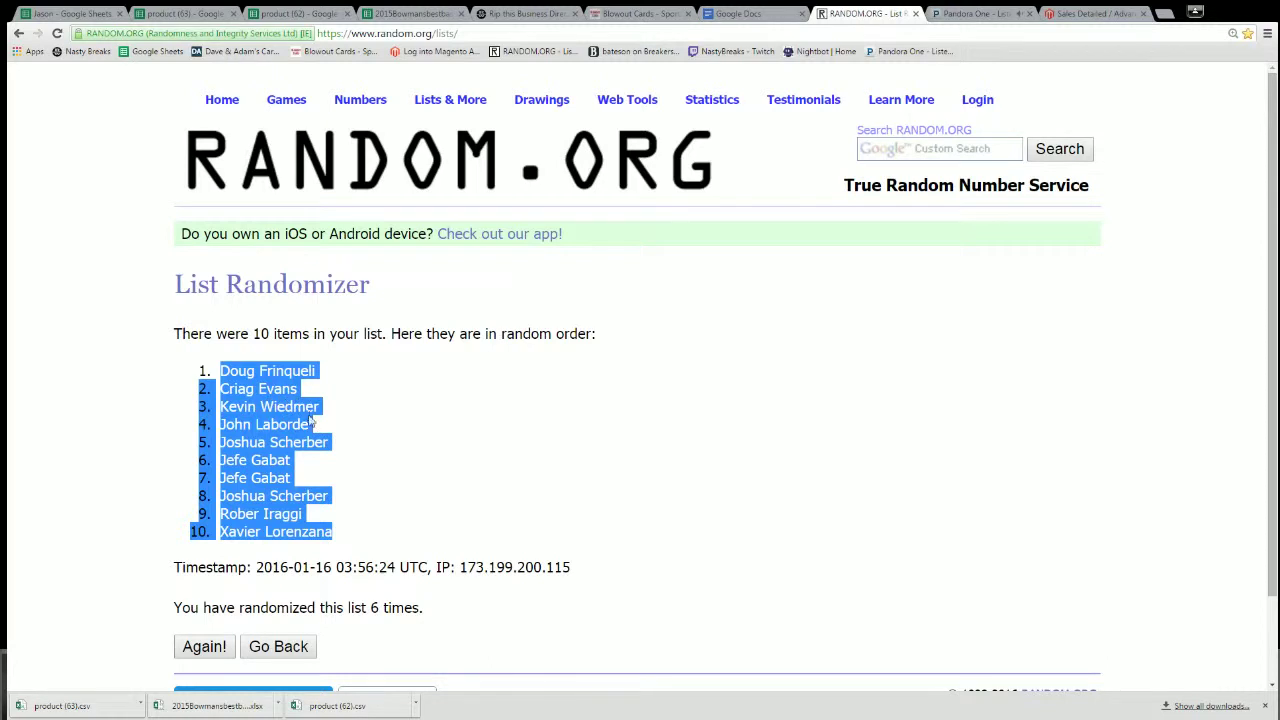
# Switch to the Jason spreadsheet and paste the randomized names over the old list starting at A308.
pyautogui.click(95, 15)
pyautogui.click(80, 304)
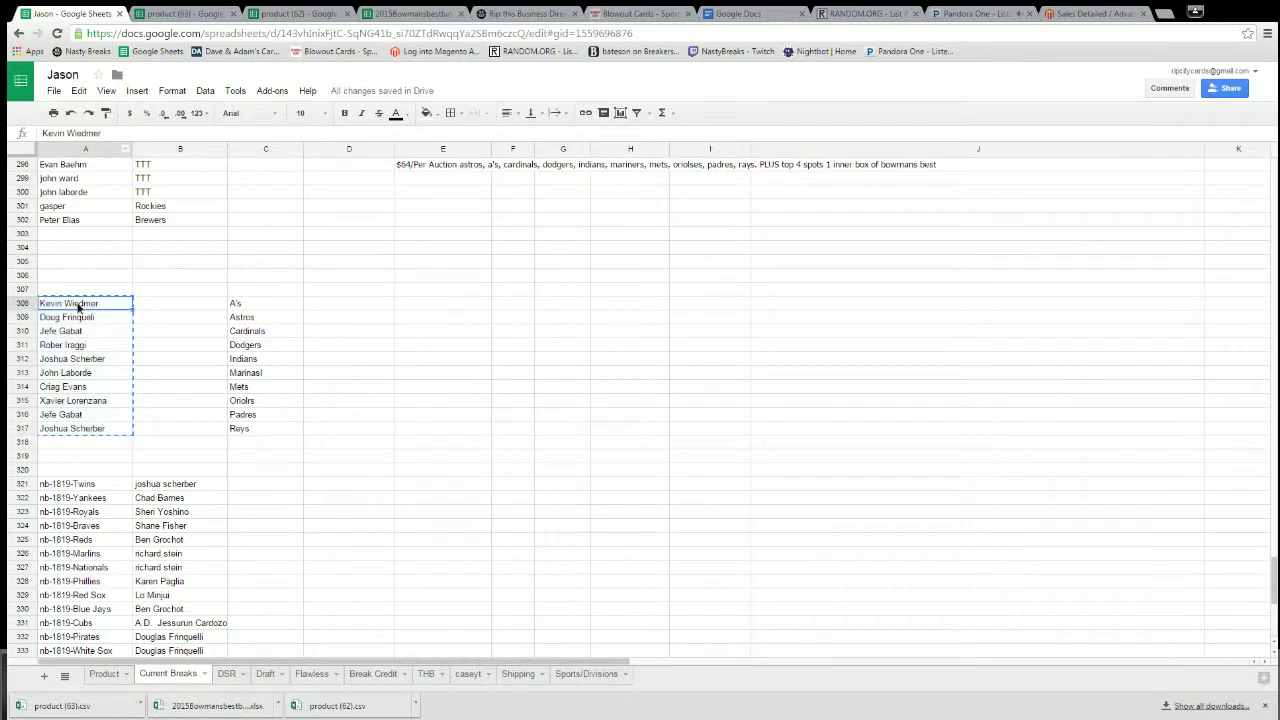
pyautogui.rightClick(80, 304)
pyautogui.click(101, 352)
pyautogui.click(195, 389)
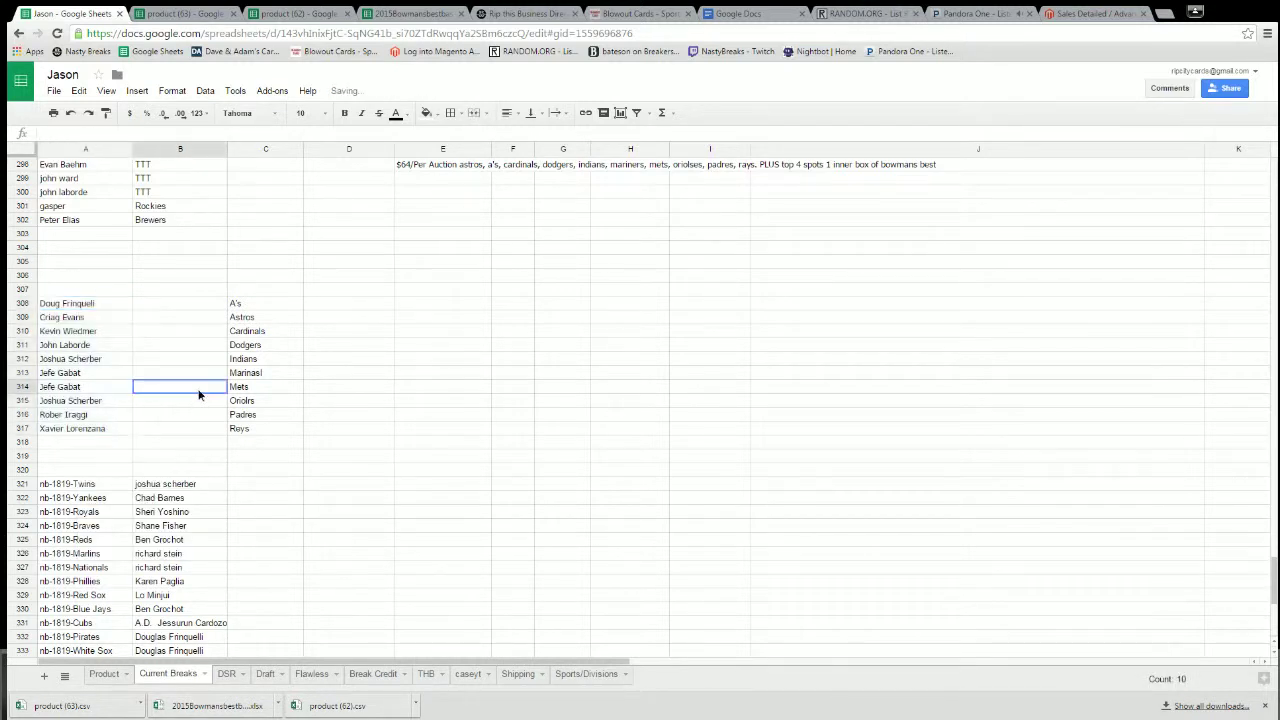
# Enlarge the sheet and review the names in column A against the teams in column C, rows 308 to 317.
pyautogui.click(930, 469)
pyautogui.hotkey('ctrl', '+')
pyautogui.hotkey('ctrl', '+')
pyautogui.hotkey('ctrl', '+')
pyautogui.hotkey('ctrl', '+')
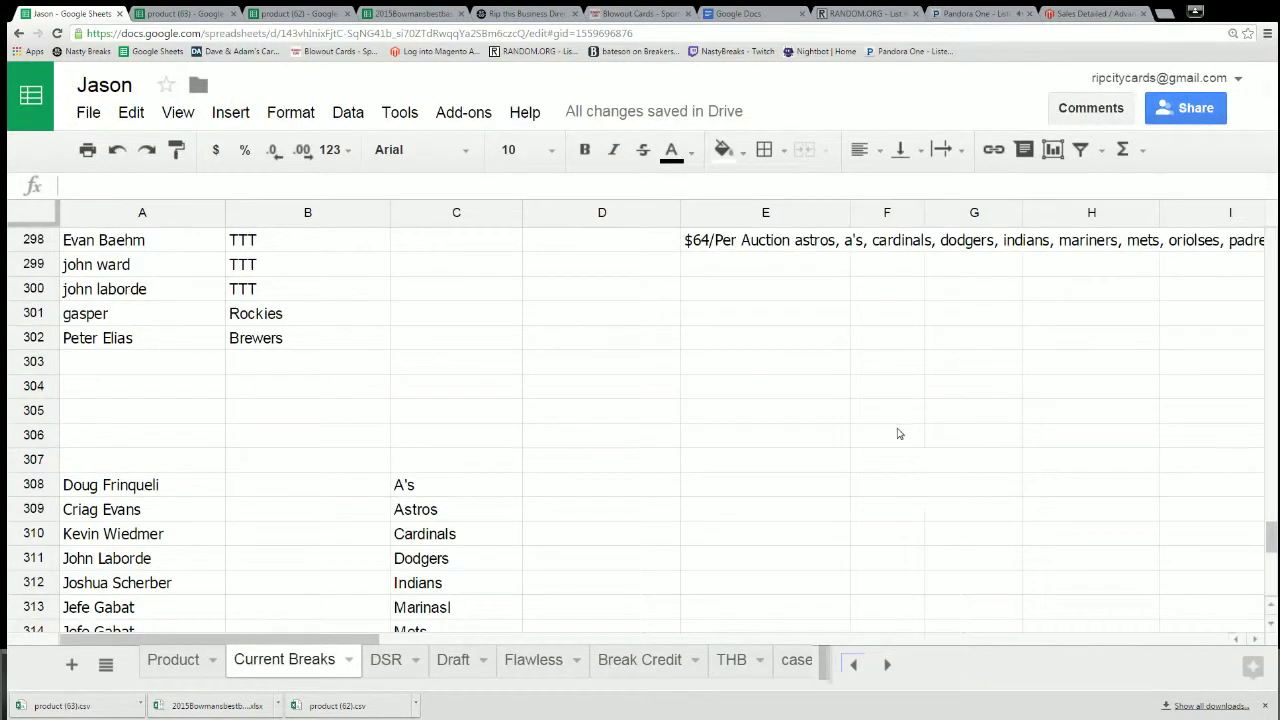
pyautogui.scroll(-2, 891, 401)
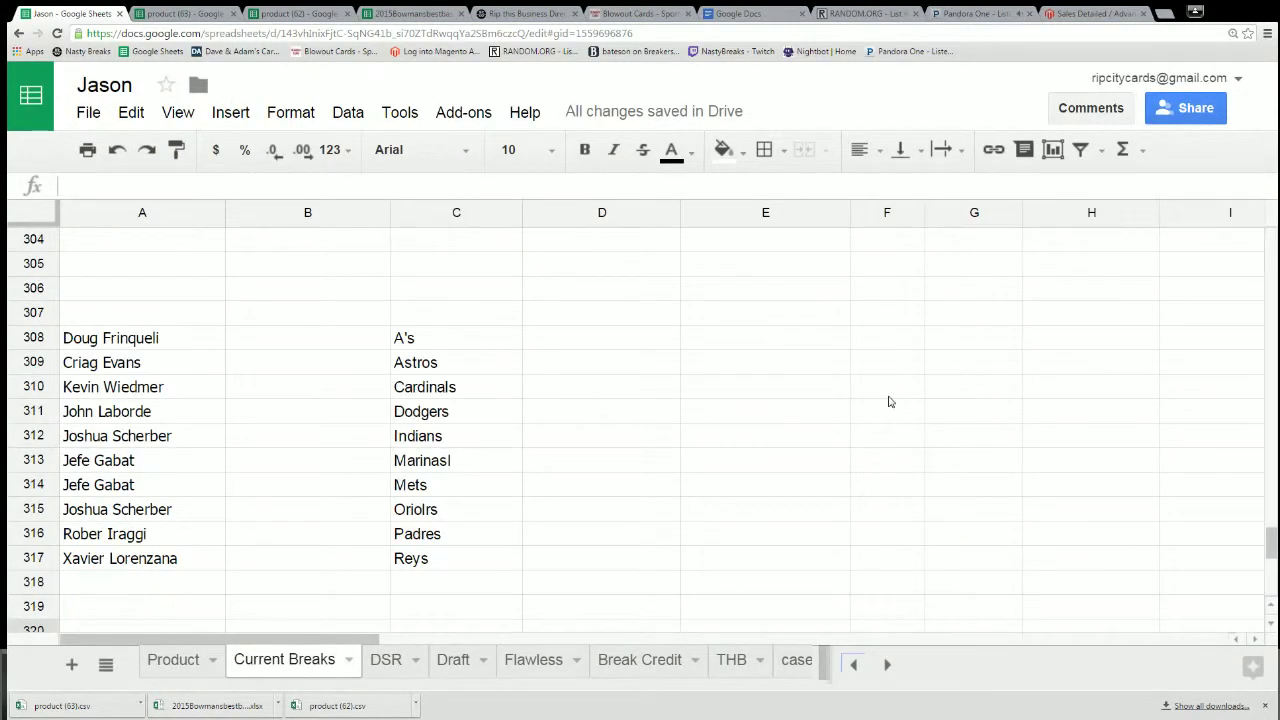
pyautogui.scroll(-1, 891, 401)
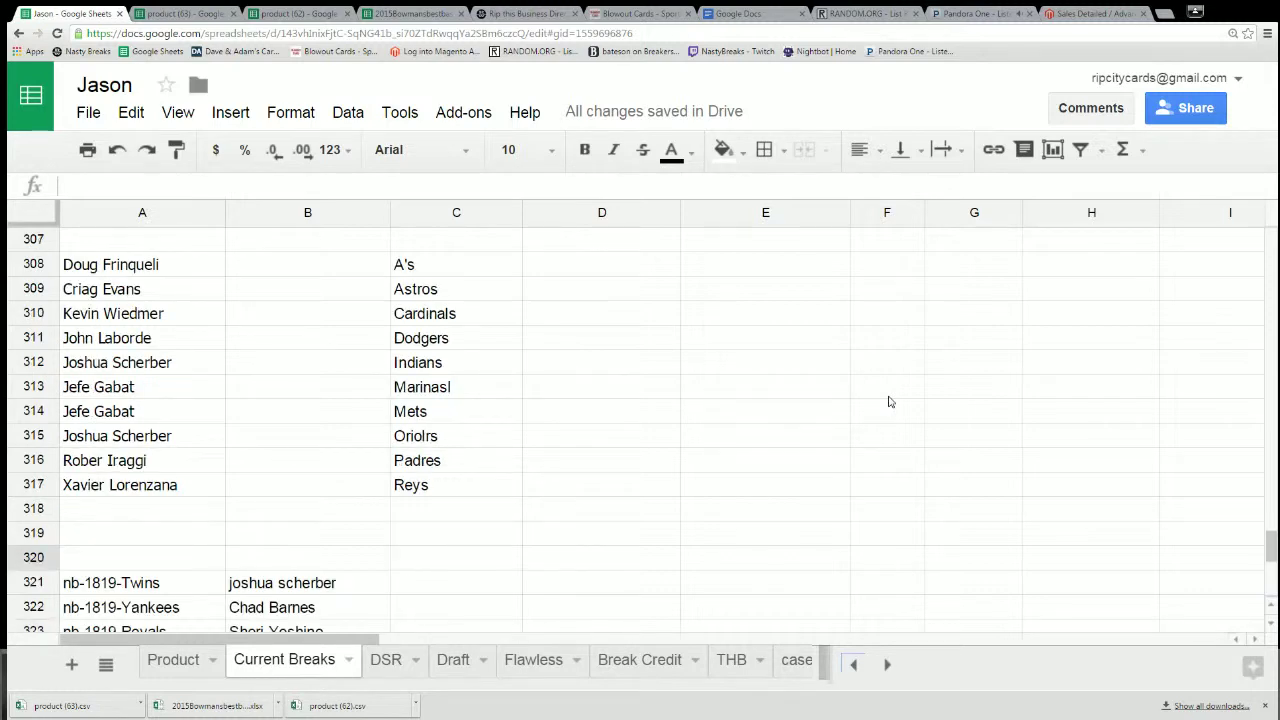
pyautogui.hotkey('ctrl', '+')
pyautogui.hotkey('ctrl', '+')
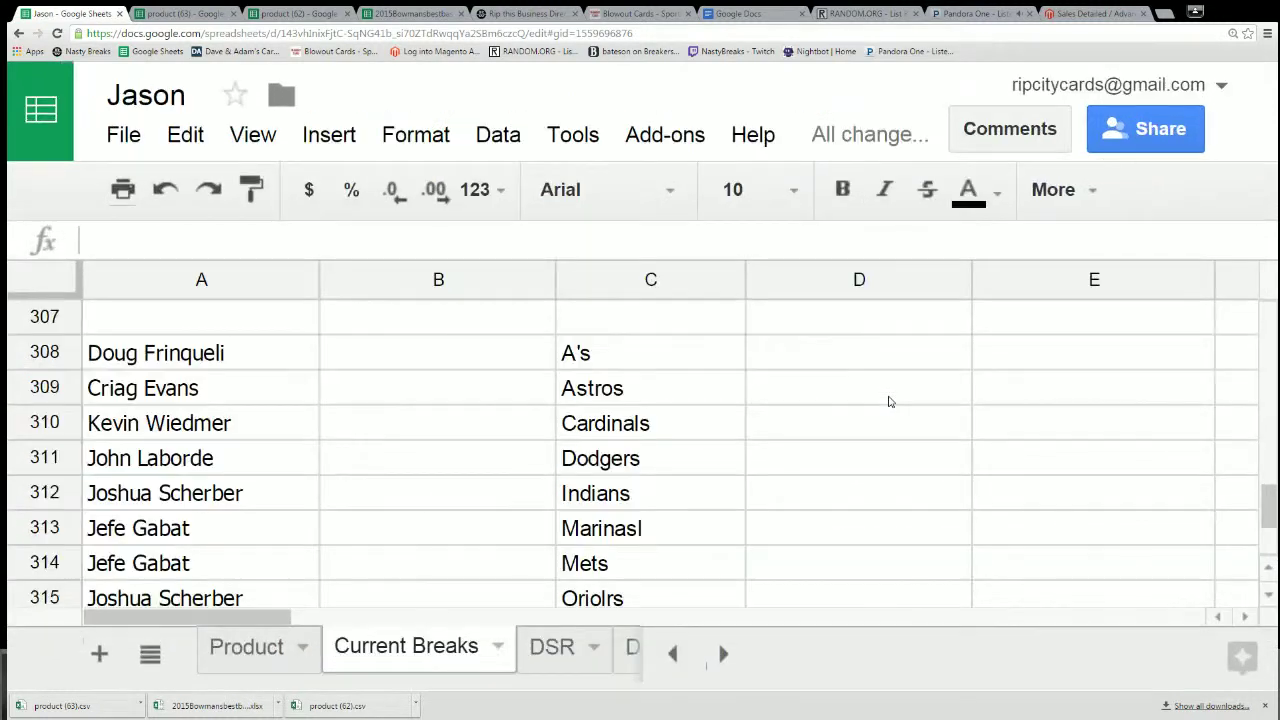
pyautogui.scroll(-1, 923, 389)
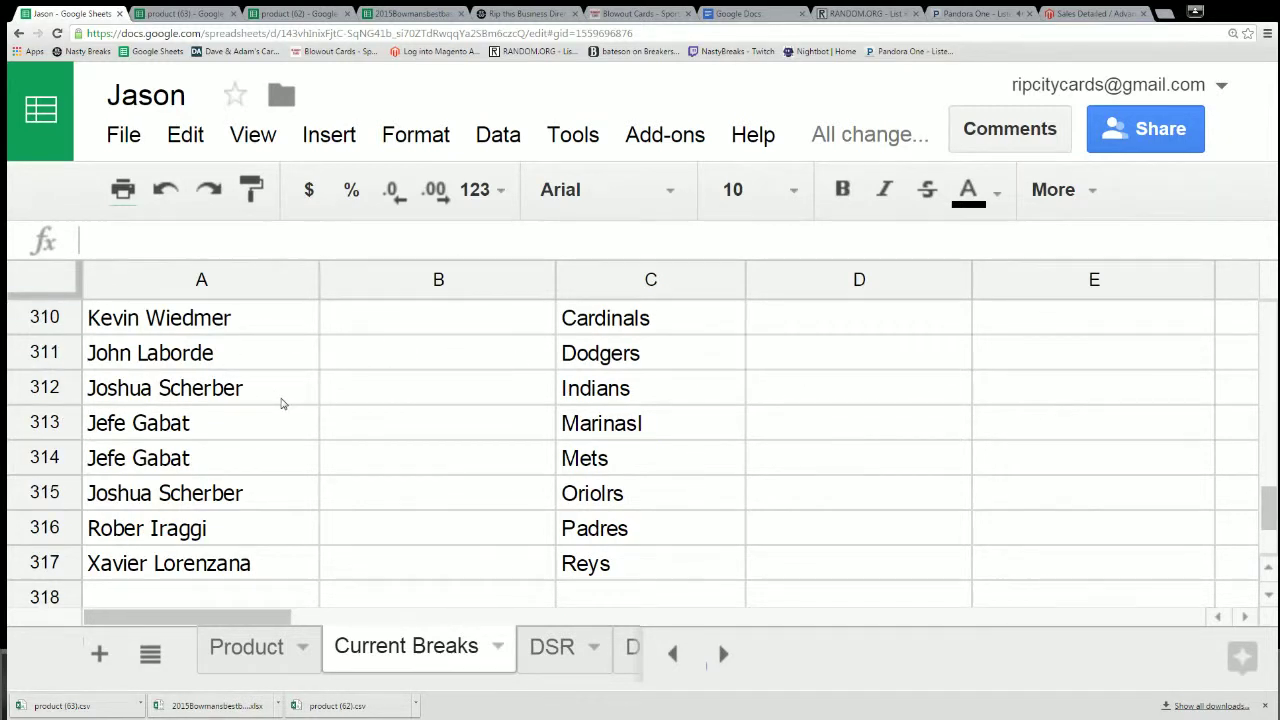
pyautogui.click(335, 468)
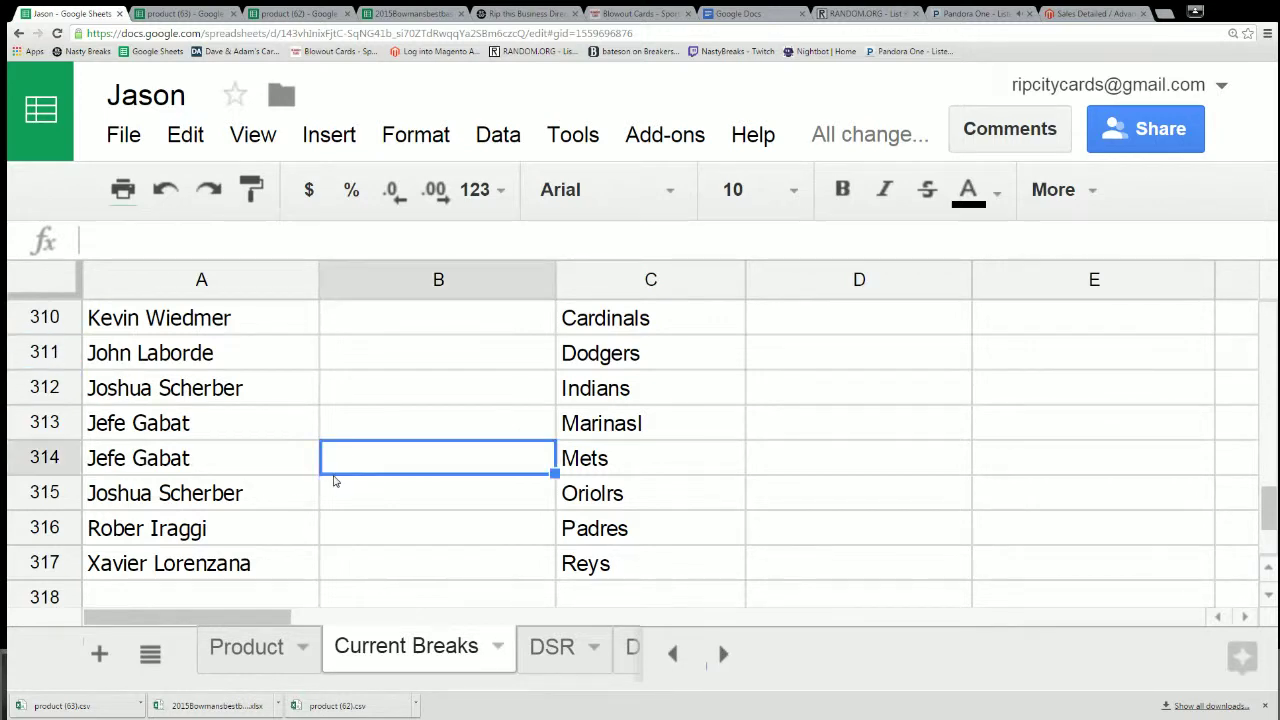
pyautogui.hotkey('ctrl', '-')
pyautogui.hotkey('ctrl', '-')
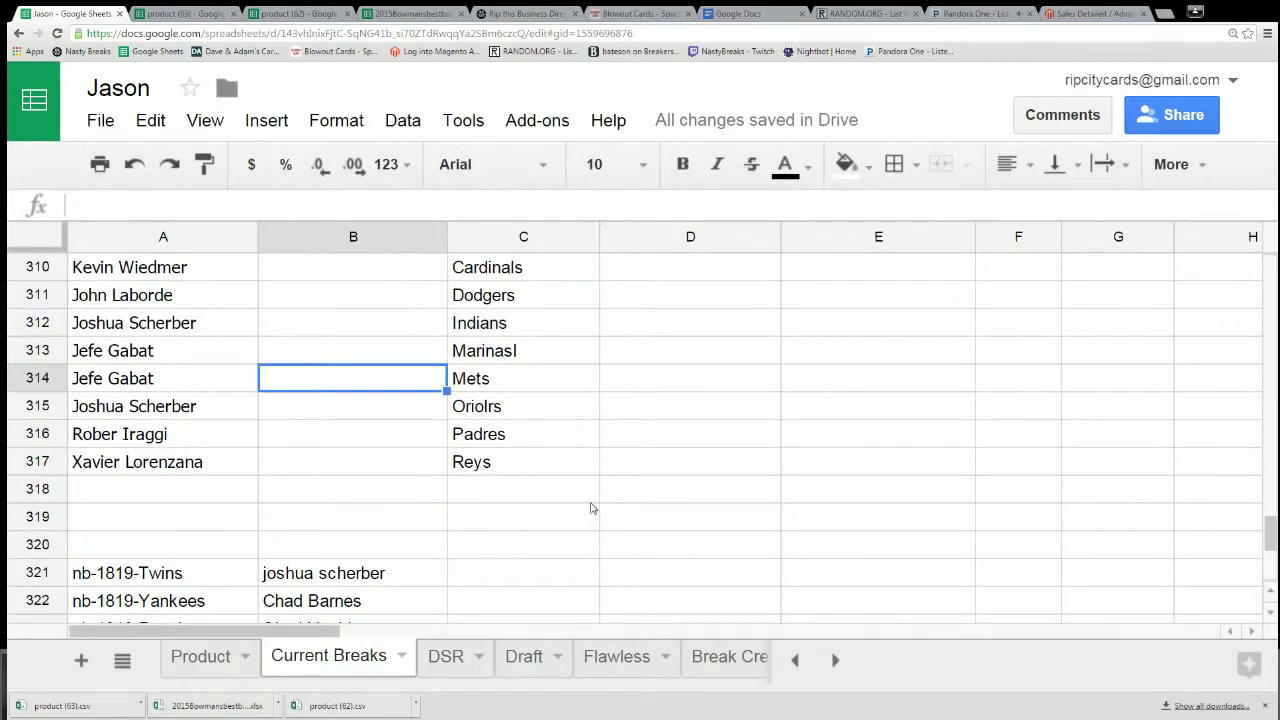
pyautogui.scroll(1, 612, 488)
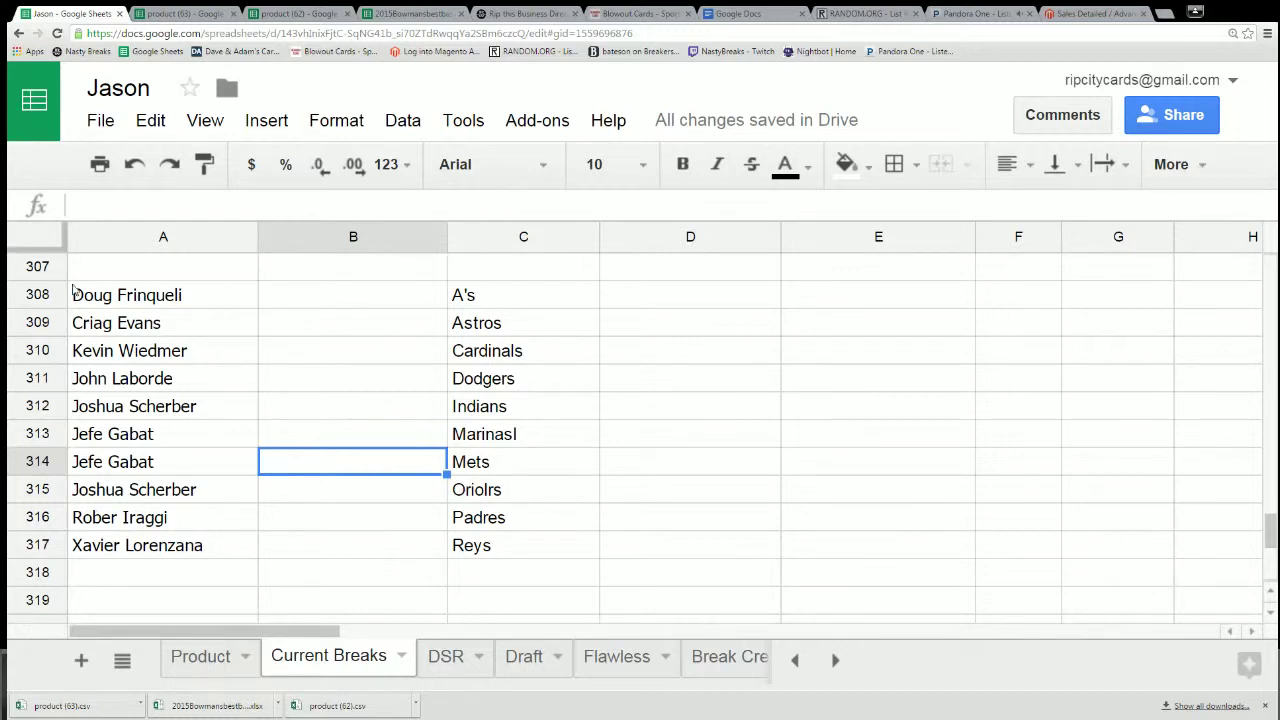
# Move Dodgers from column C to B308 and Mets to B309, beside the first two names.
pyautogui.click(471, 390)
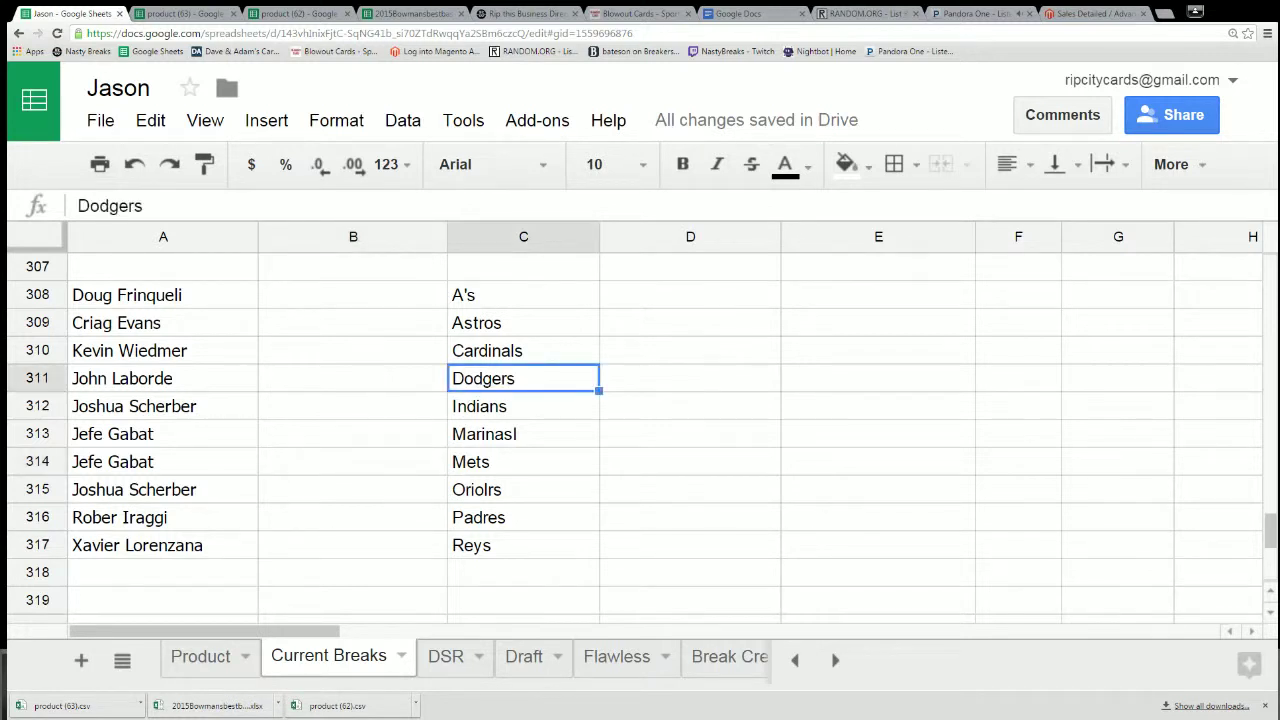
pyautogui.moveTo(471, 390); pyautogui.dragTo(337, 306)
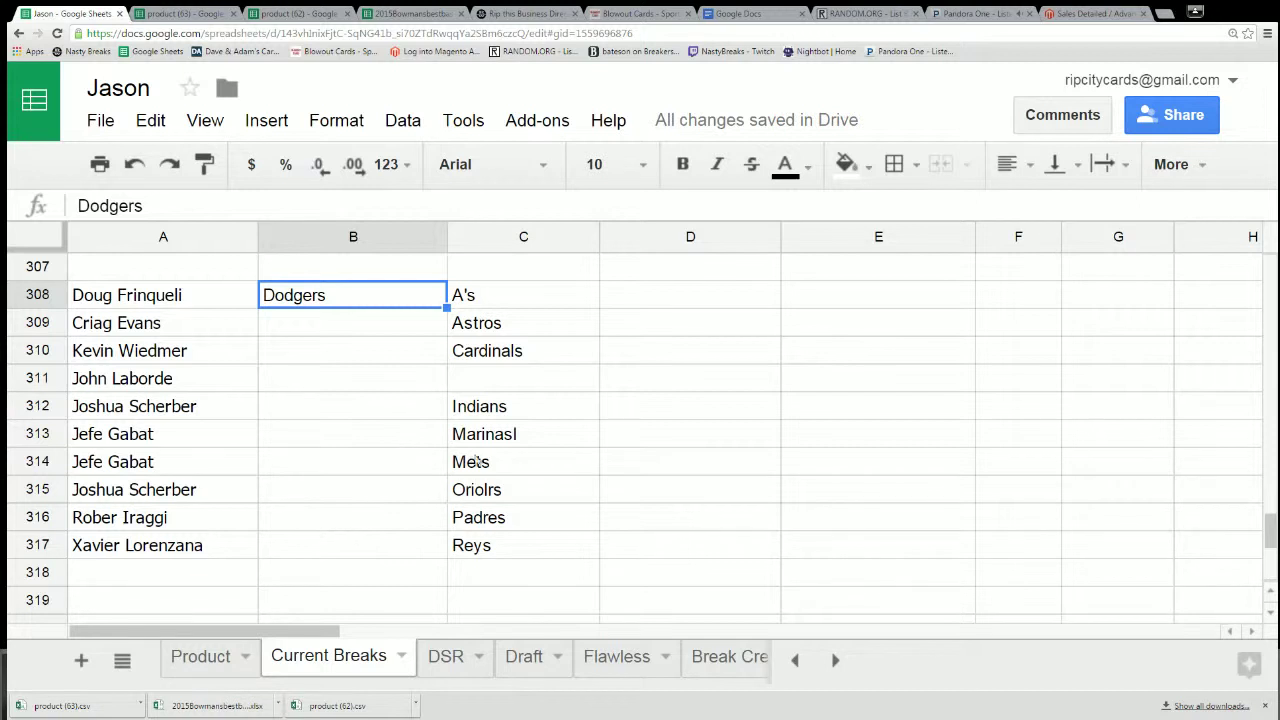
pyautogui.click(483, 462)
pyautogui.moveTo(483, 462); pyautogui.dragTo(366, 338)
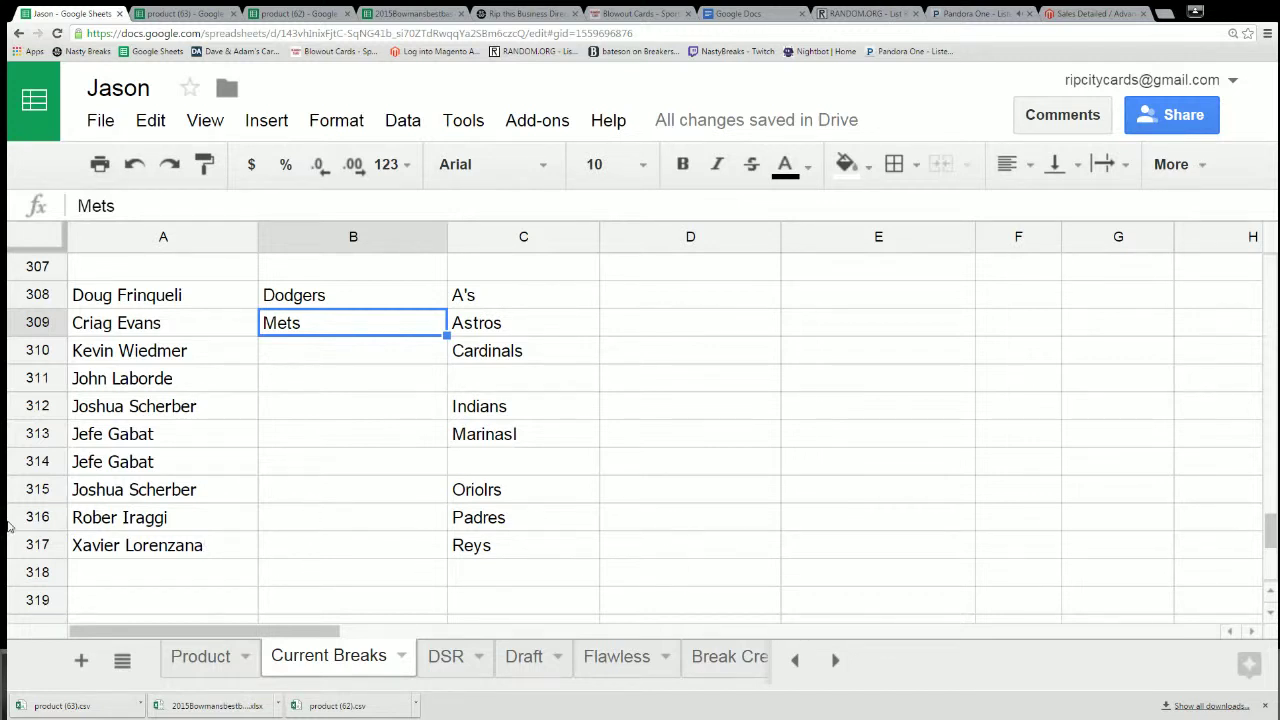
# Move Astros from column C to B310 and Cardinals to B311.
pyautogui.click(473, 330)
pyautogui.hotkey('ctrl', 'c')
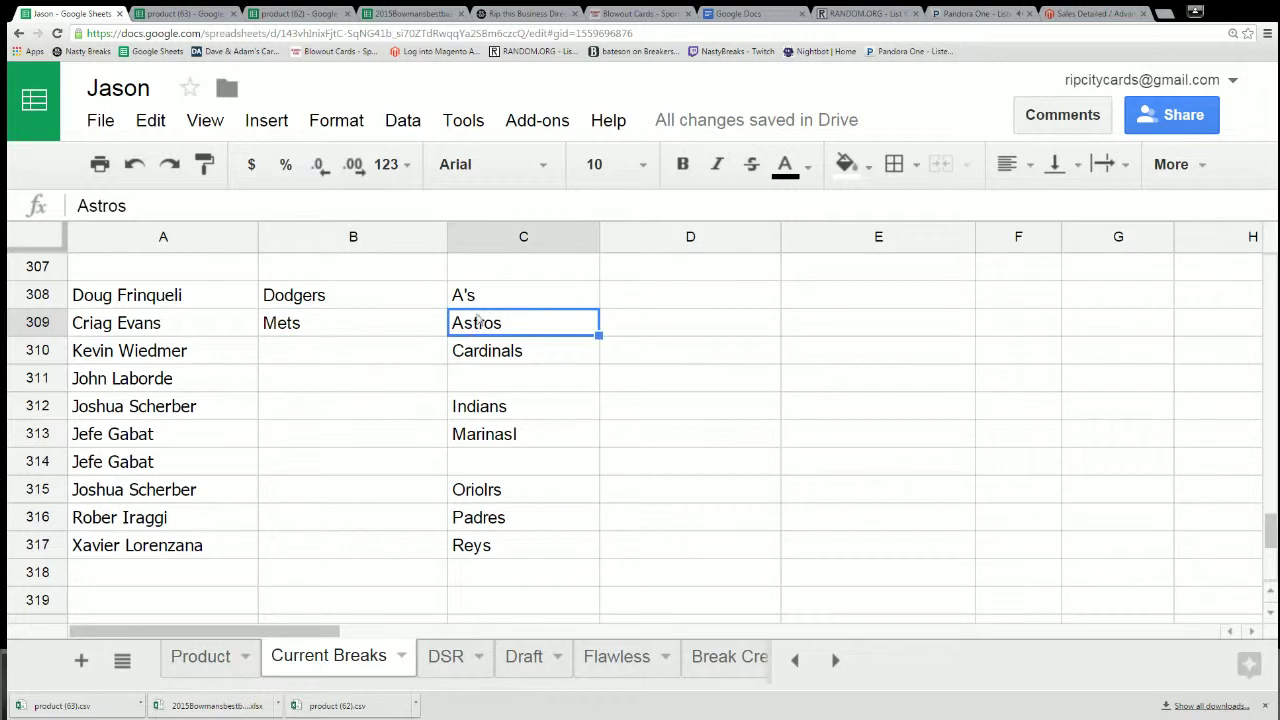
pyautogui.moveTo(441, 330); pyautogui.dragTo(385, 356)
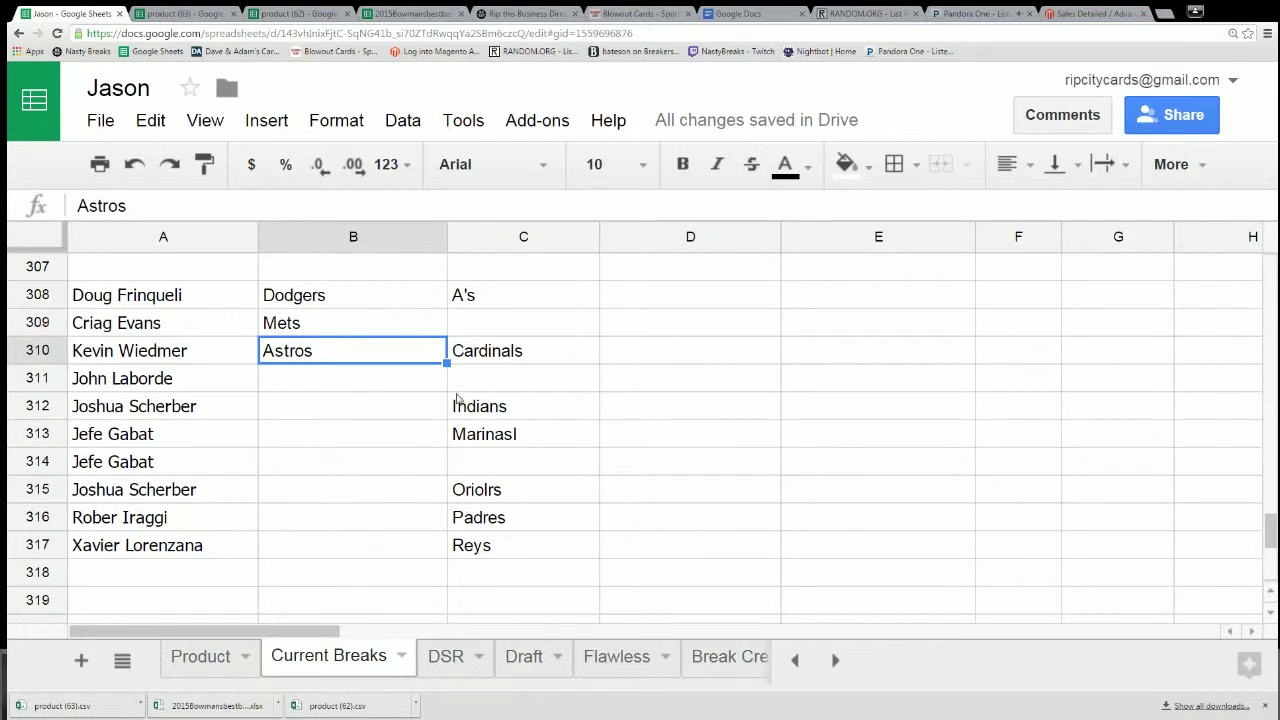
pyautogui.hotkey('ctrl', 'c')
pyautogui.click(470, 360)
pyautogui.moveTo(404, 360); pyautogui.dragTo(393, 375)
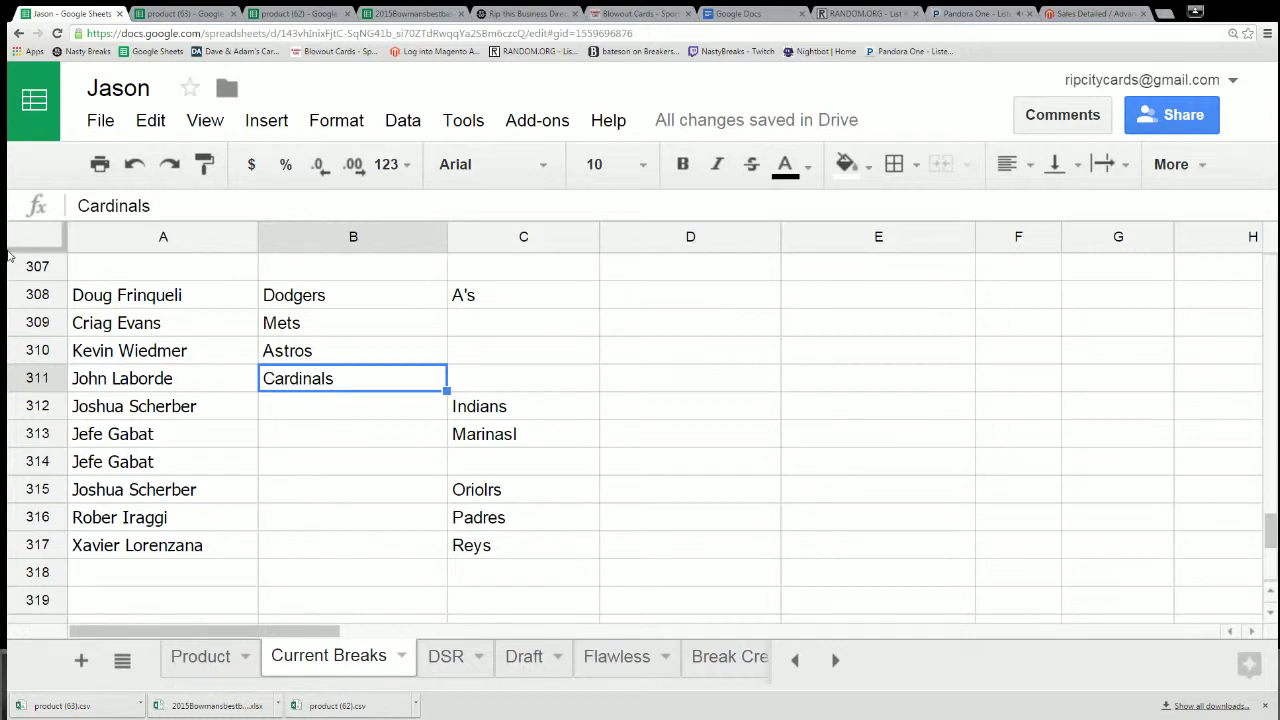
# Move Marinasl from column C to B312 and A's to B313.
pyautogui.click(456, 444)
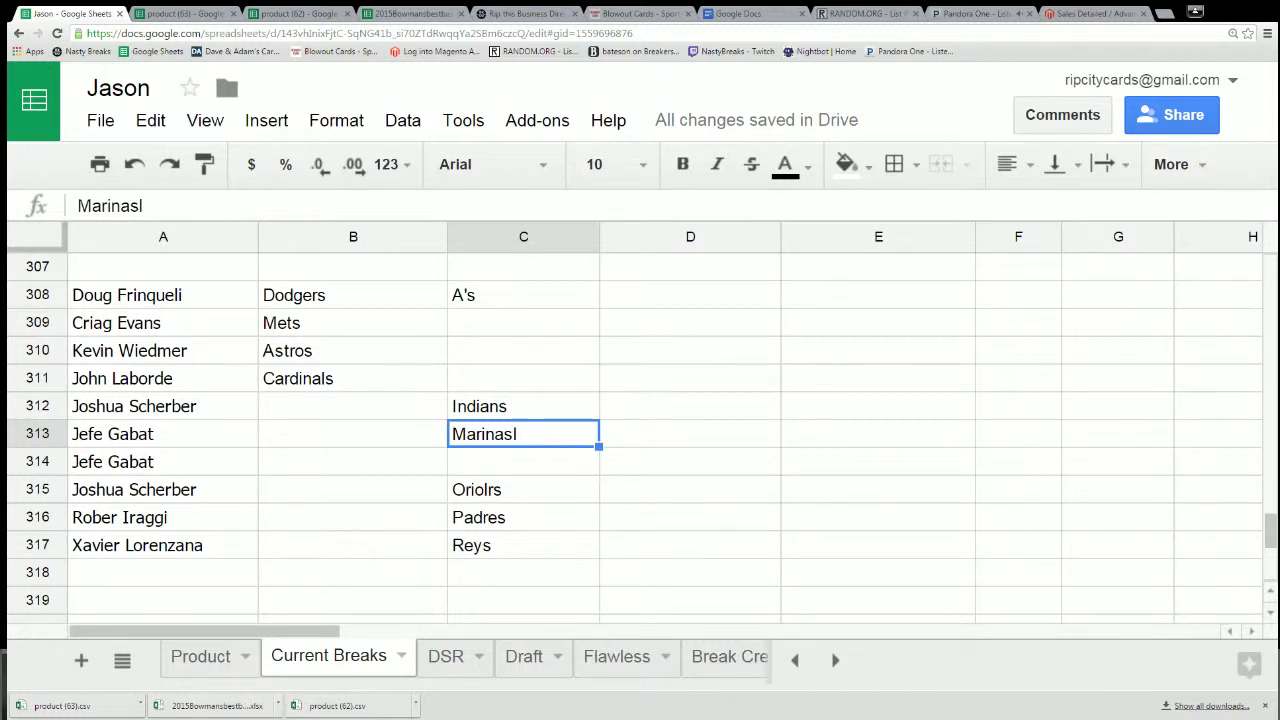
pyautogui.moveTo(456, 446); pyautogui.dragTo(369, 419)
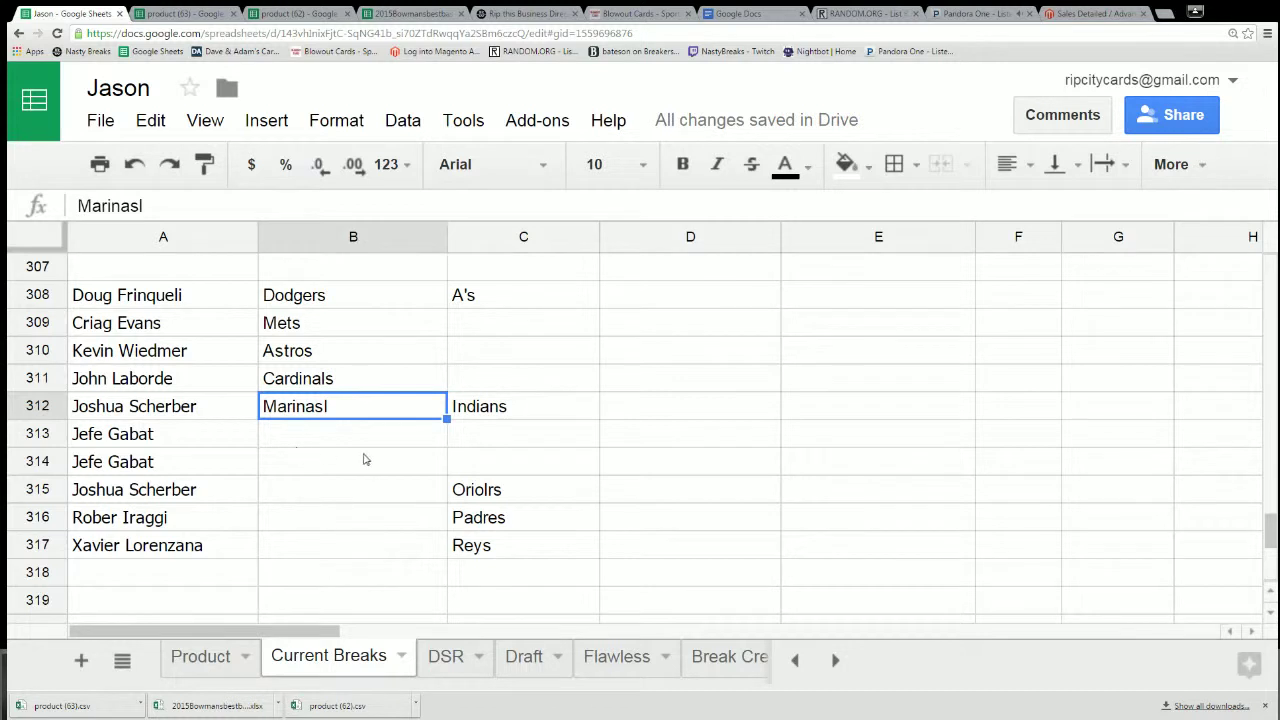
pyautogui.click(488, 295)
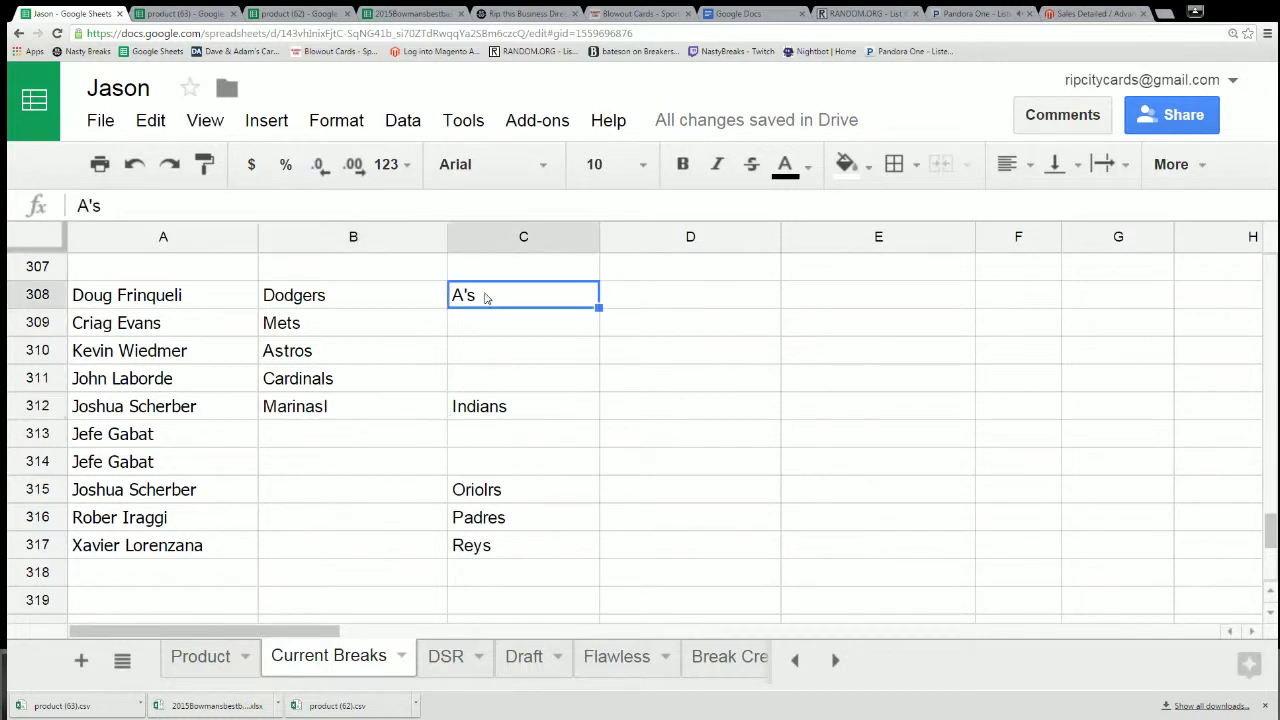
pyautogui.hotkey('ctrl', 'c')
pyautogui.moveTo(369, 386); pyautogui.dragTo(367, 432)
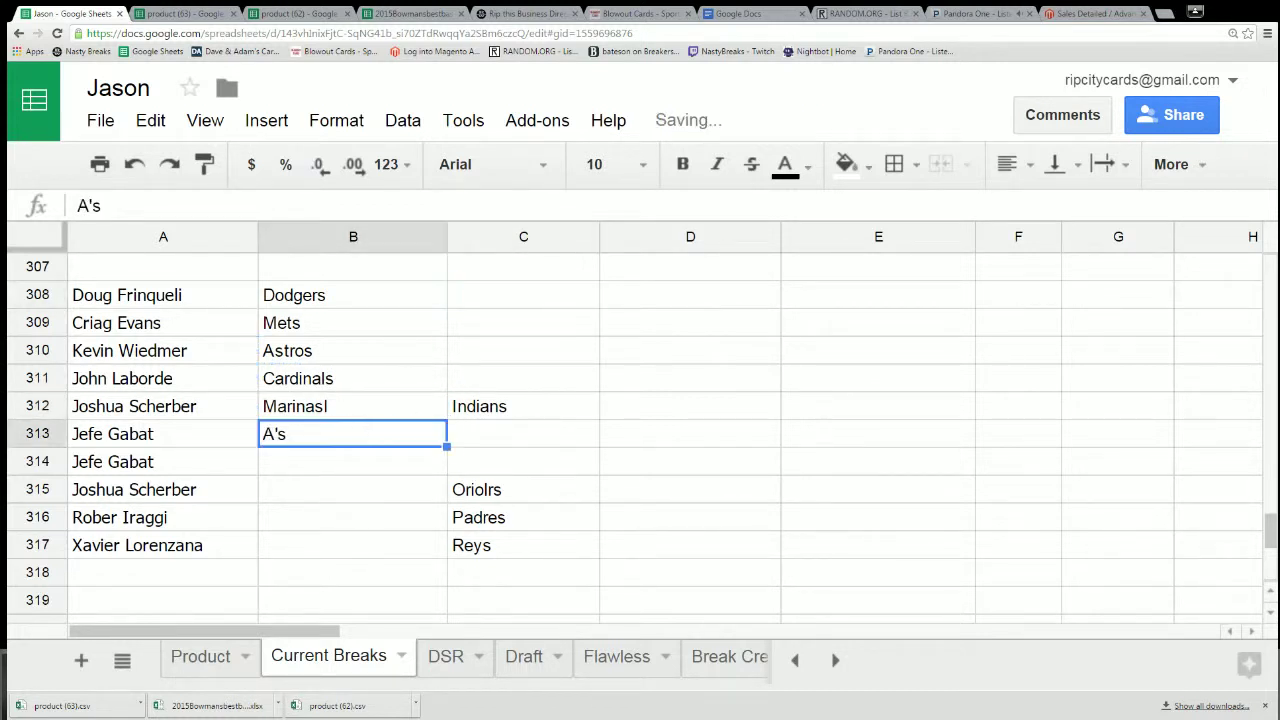
# Move Indians from column C to B314 and Oriolrs to B315.
pyautogui.click(467, 415)
pyautogui.moveTo(470, 404); pyautogui.dragTo(386, 442)
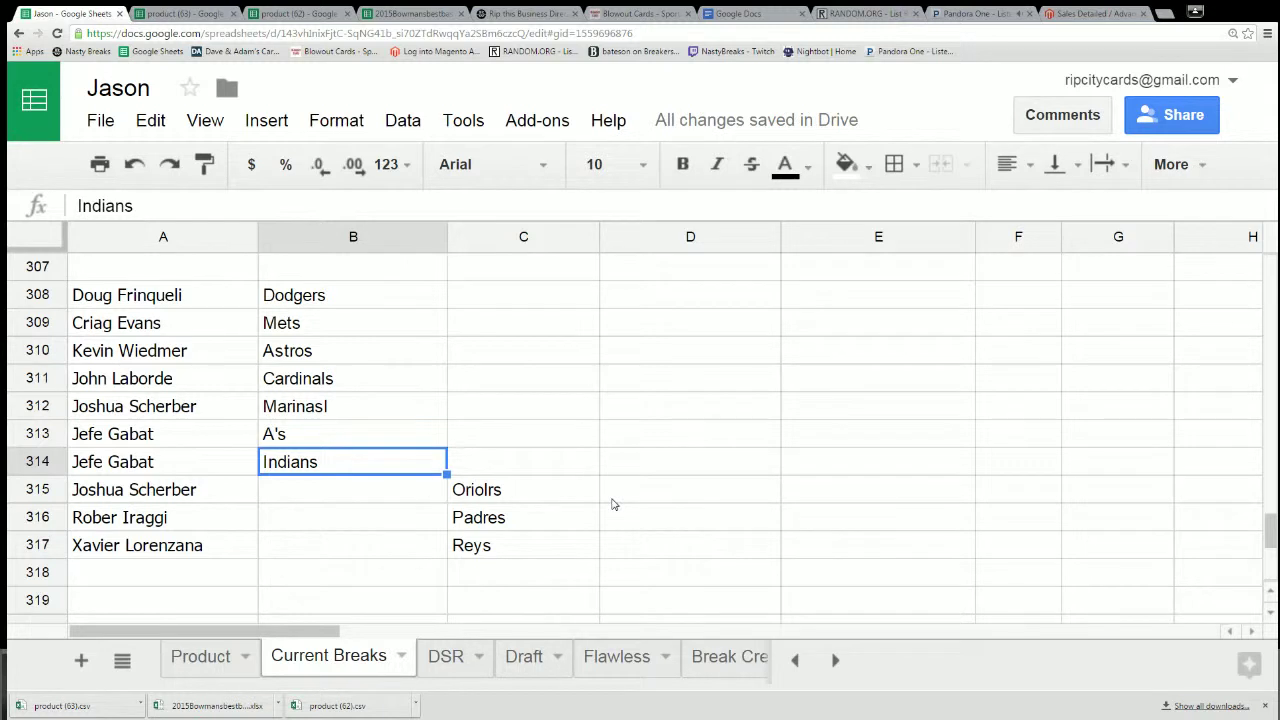
pyautogui.click(526, 489)
pyautogui.moveTo(560, 476); pyautogui.dragTo(424, 489)
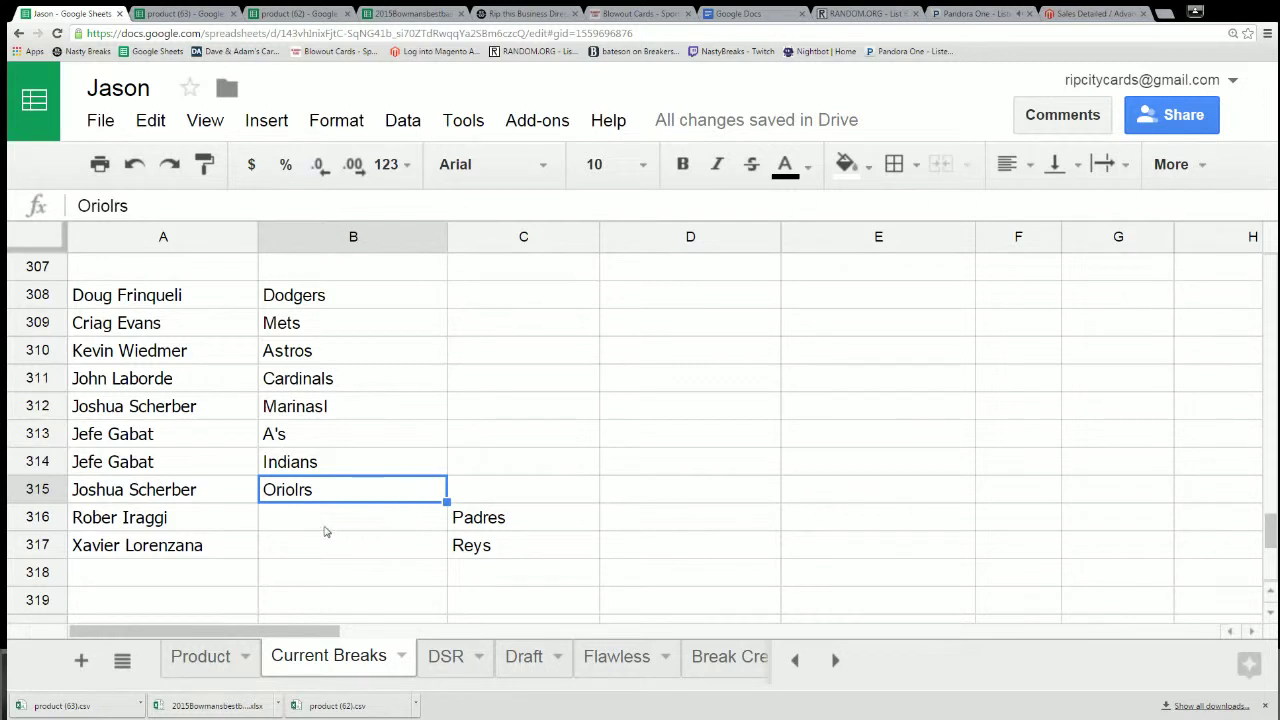
# Correct the first name in A316 by adding the missing final letter t.
pyautogui.click(118, 528)
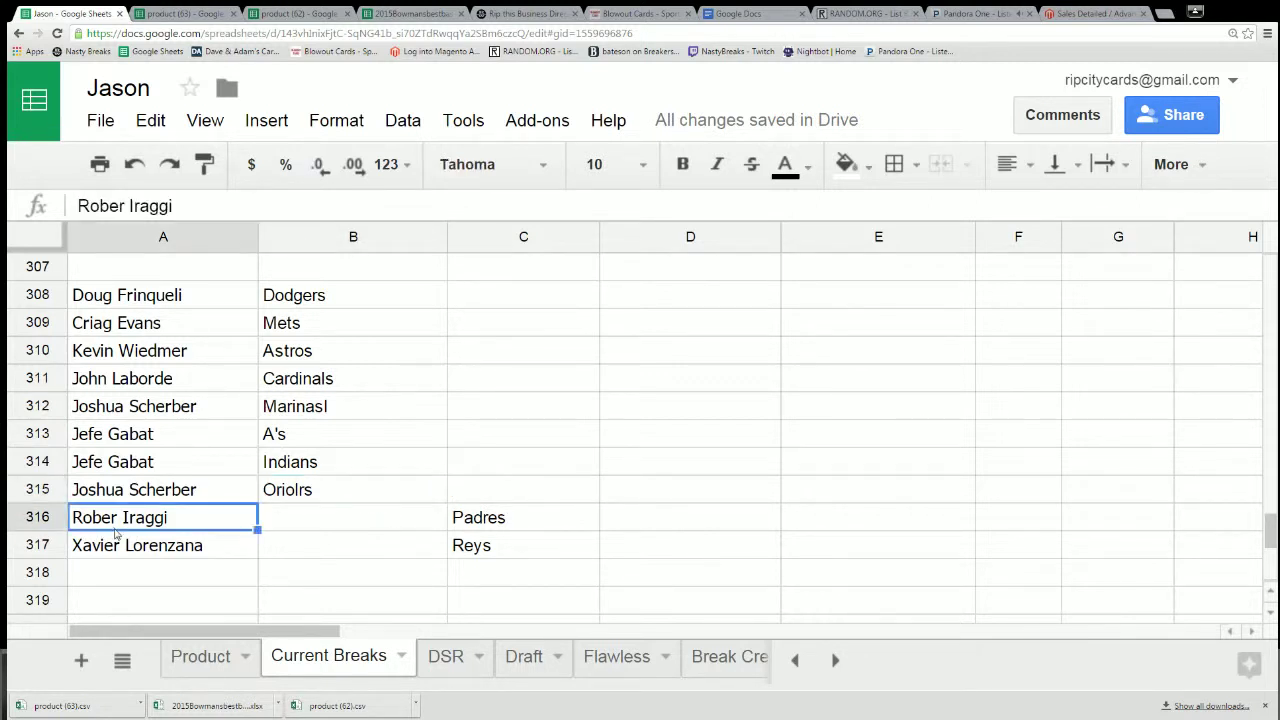
pyautogui.click(118, 538)
pyautogui.click(116, 528)
pyautogui.doubleClick(117, 522)
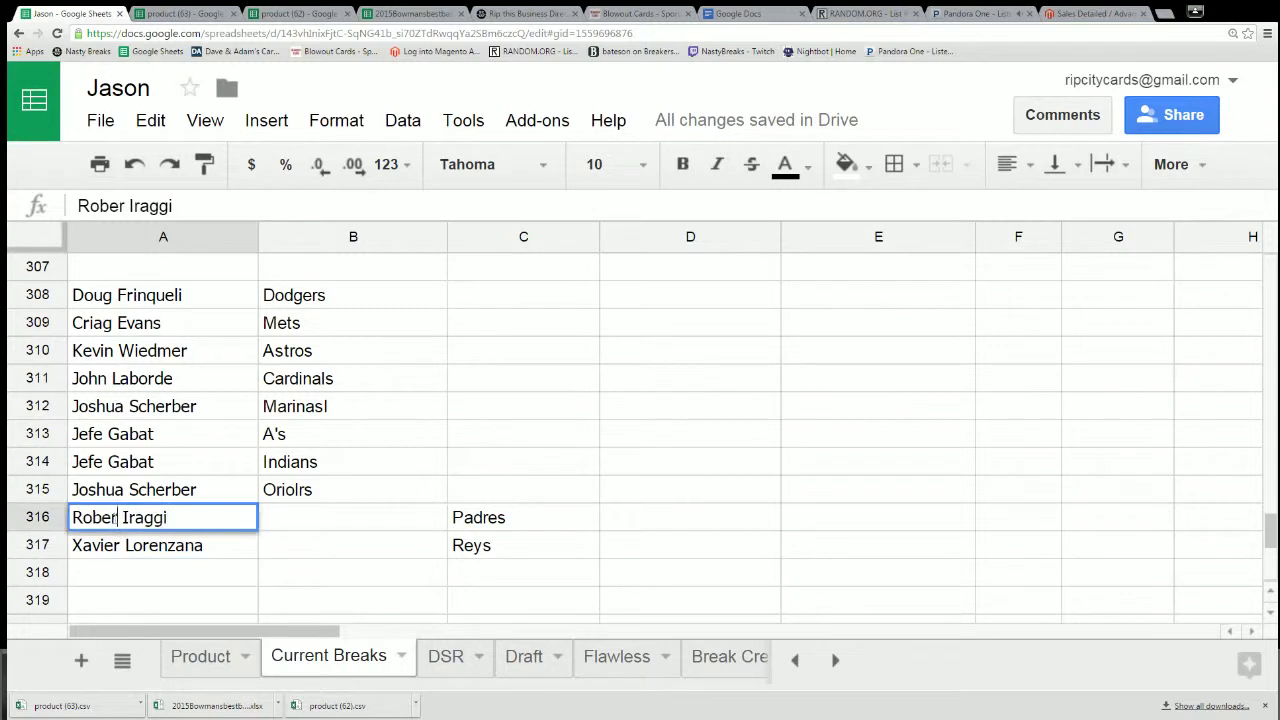
pyautogui.write('t')
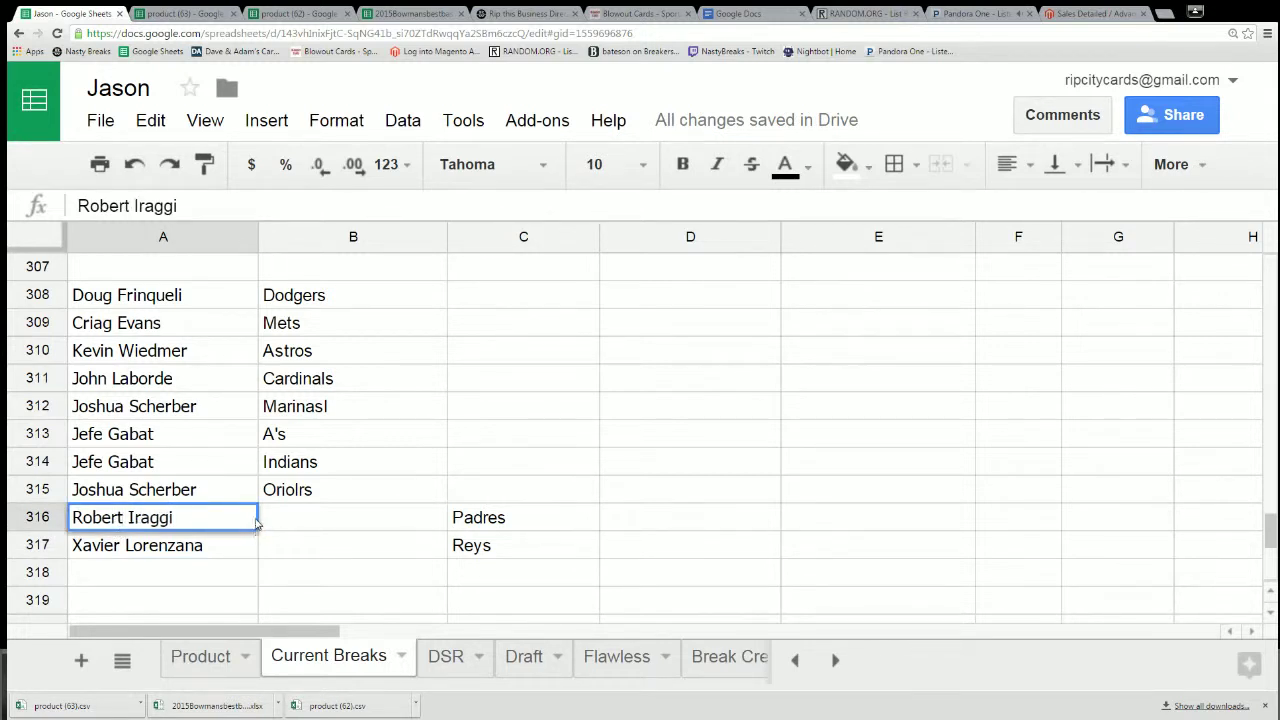
# Move the last two teams from column C, Padres to B316 and Reys to B317.
pyautogui.click(479, 518)
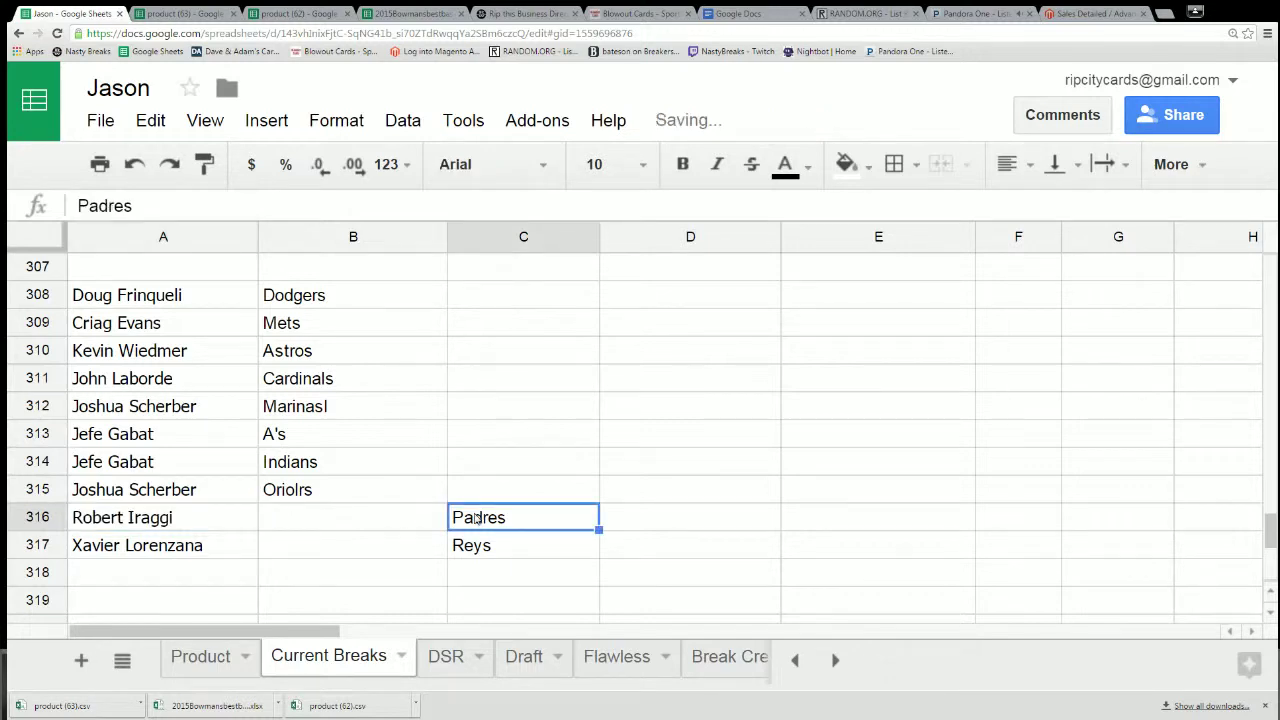
pyautogui.press('Left')
pyautogui.hotkey('ctrl', 'v')
pyautogui.click(491, 543)
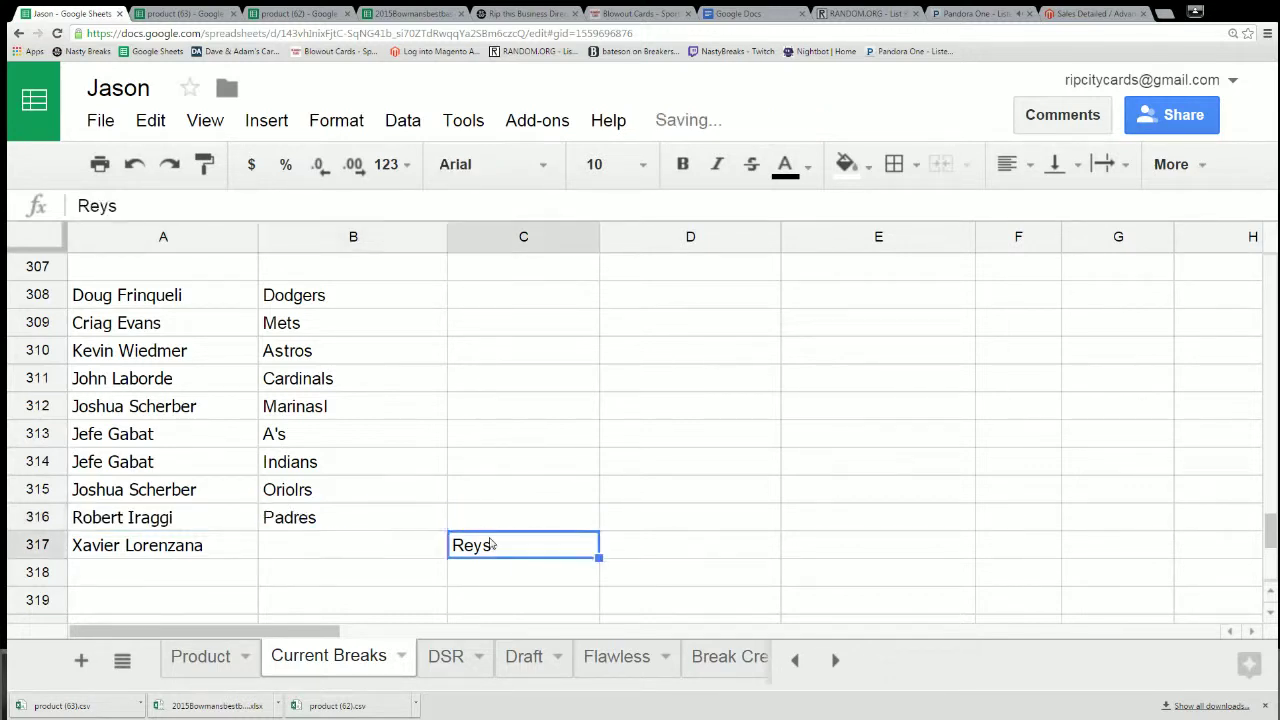
pyautogui.hotkey('ctrl', 'x')
pyautogui.click(372, 540)
pyautogui.hotkey('ctrl', 'v')
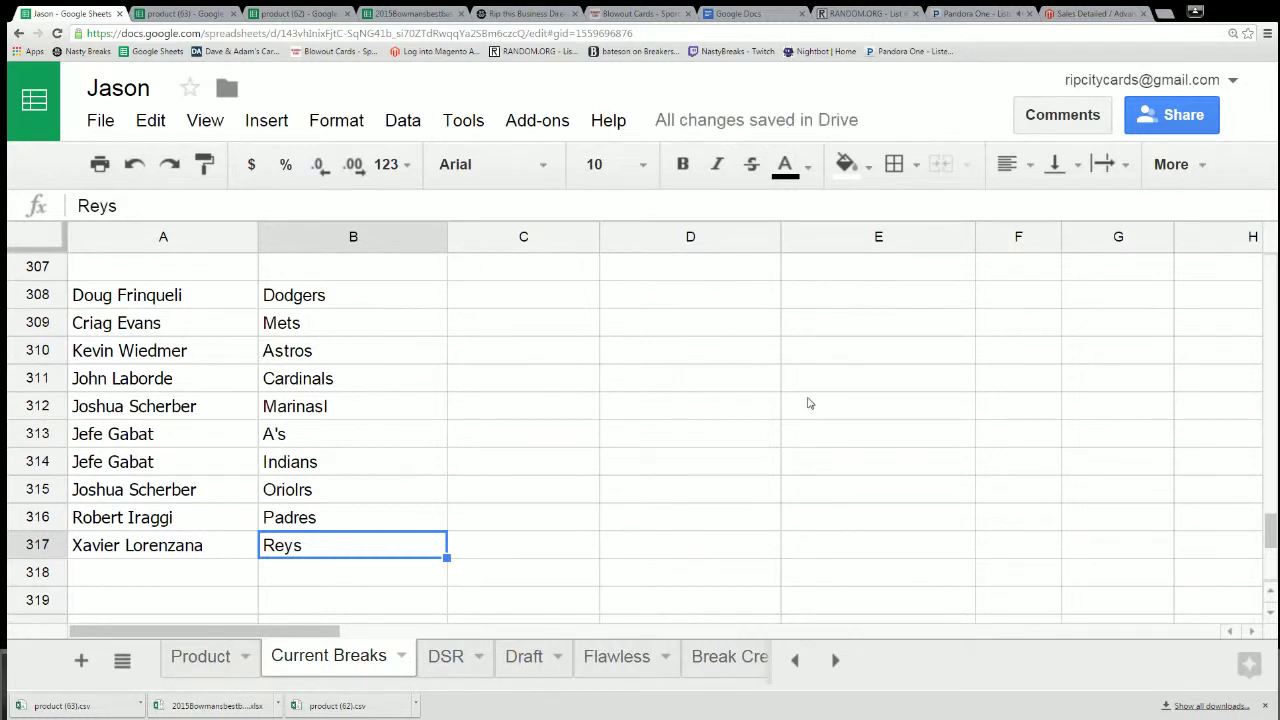
# Move the ten participant names from A308:A317 to B336:B345, directly below the existing names in column B.
pyautogui.click(656, 413)
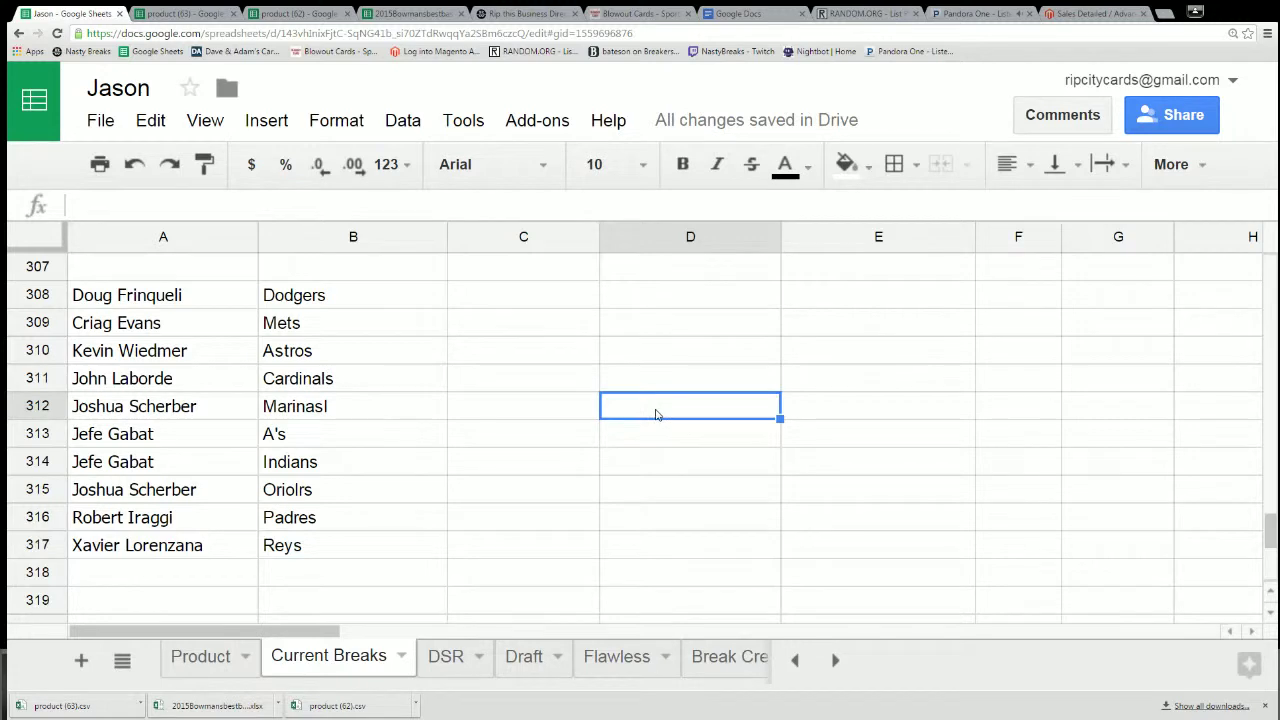
pyautogui.hotkey('ctrl', '-')
pyautogui.hotkey('ctrl', '-')
pyautogui.hotkey('ctrl', '-')
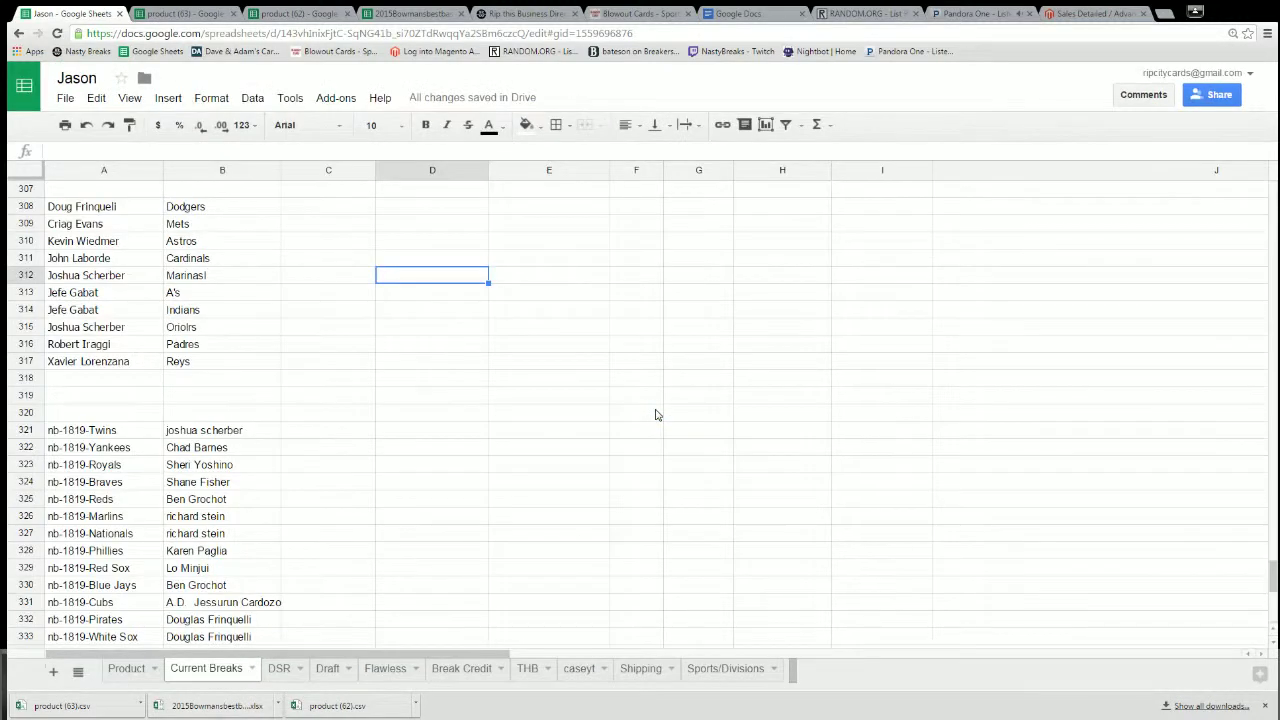
pyautogui.hotkey('ctrl', '-')
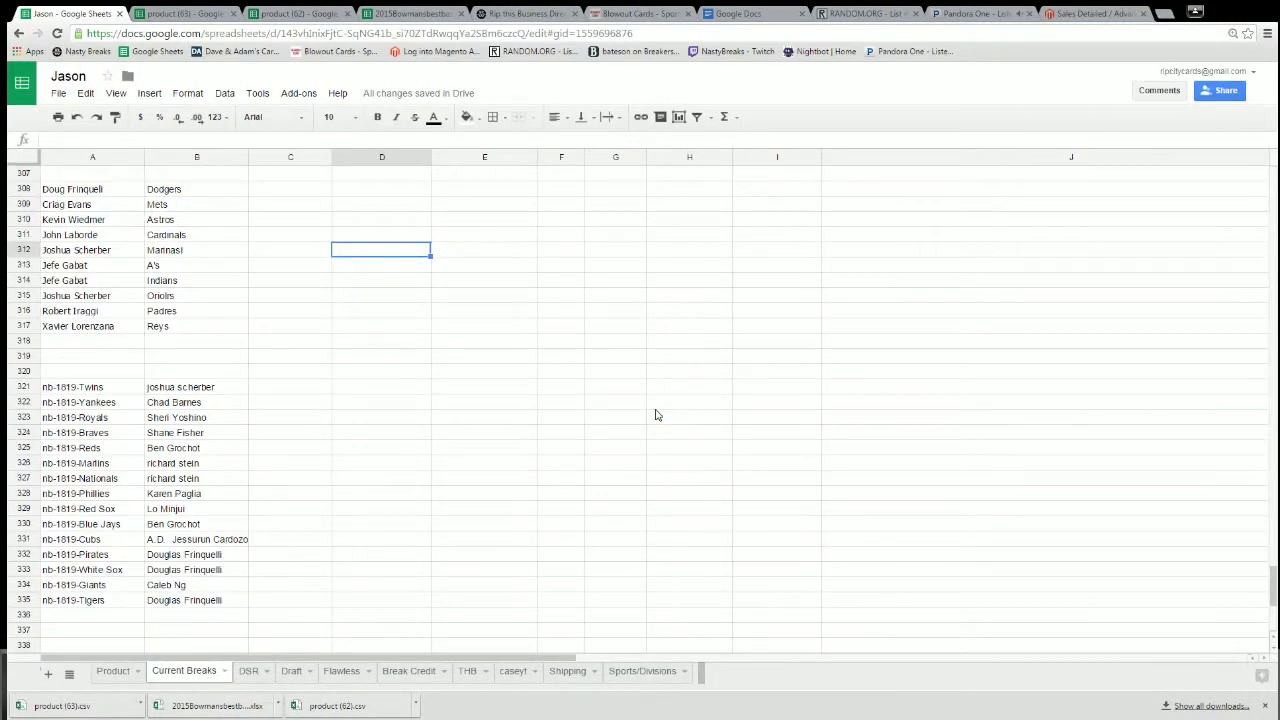
pyautogui.hotkey('ctrl', '-')
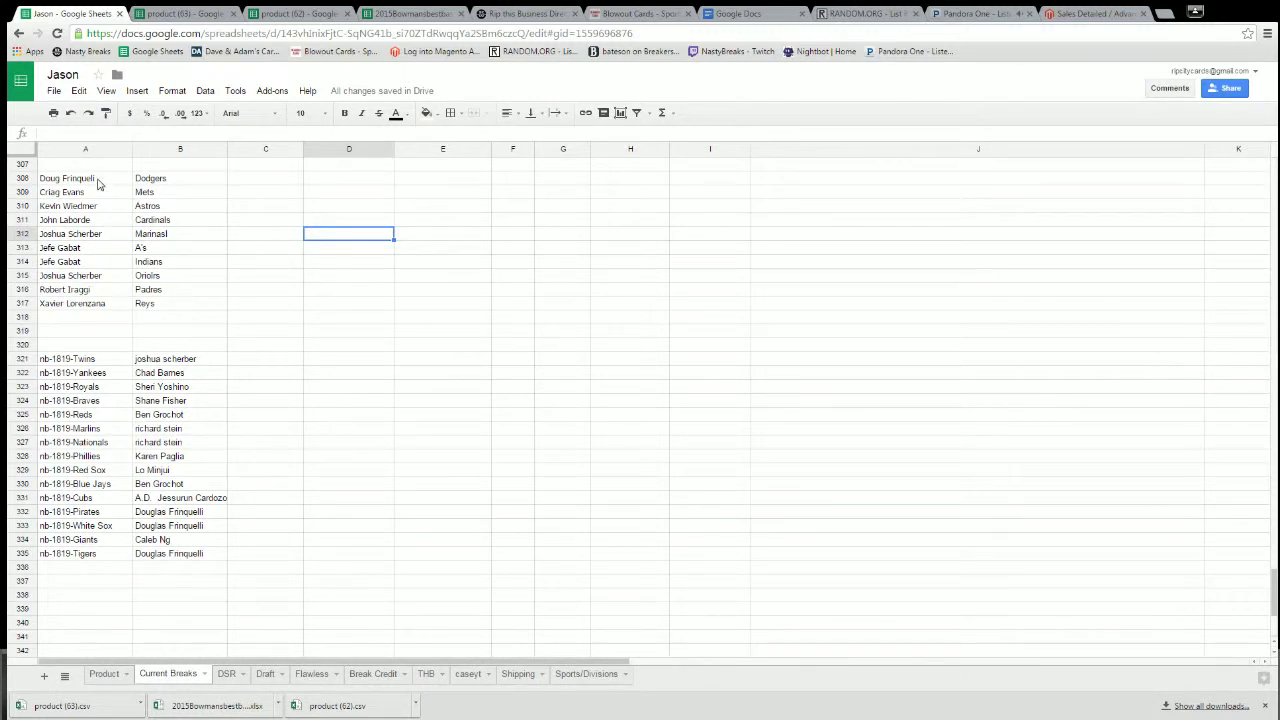
pyautogui.moveTo(98, 183); pyautogui.dragTo(189, 396)
# Move the ten teams from B308:B317 to A336:A345, beside the relocated participant names.
pyautogui.scroll(4, 330, 392)
pyautogui.scroll(1, 155, 280)
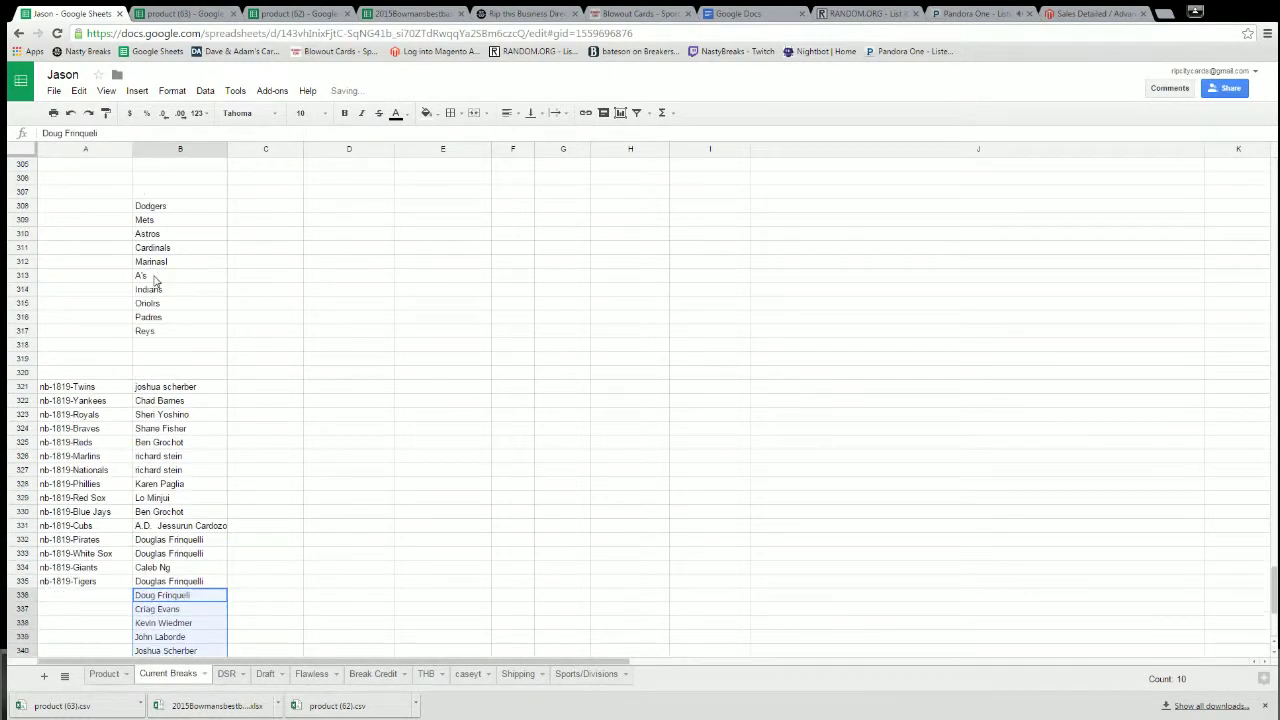
pyautogui.moveTo(192, 206); pyautogui.dragTo(167, 330)
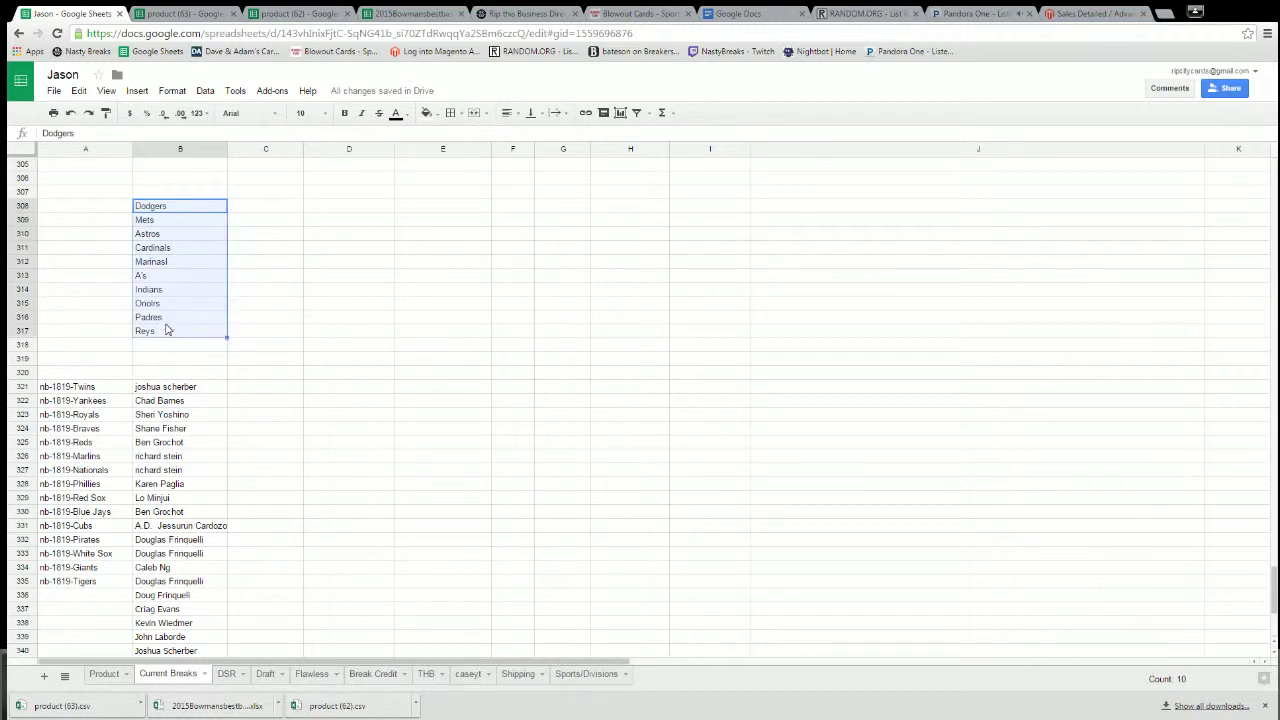
pyautogui.moveTo(168, 205)
pyautogui.mouseDown()
pyautogui.moveTo(150, 300)
pyautogui.moveTo(68, 428)
pyautogui.moveTo(77, 571)
pyautogui.moveTo(73, 382)
pyautogui.moveTo(77, 393)
pyautogui.mouseUp()
pyautogui.click(294, 402)
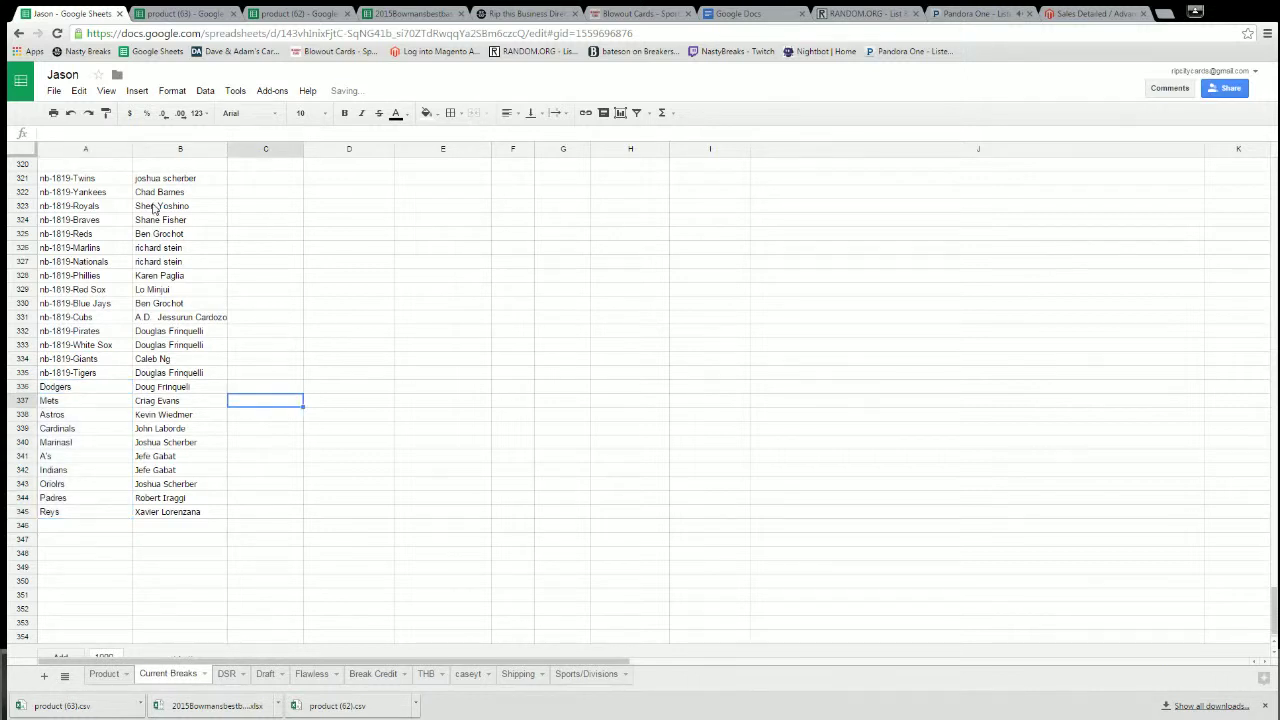
# Sort the range A321:B345 by column B so the entries are ordered by participant name.
pyautogui.moveTo(95, 180); pyautogui.dragTo(173, 511)
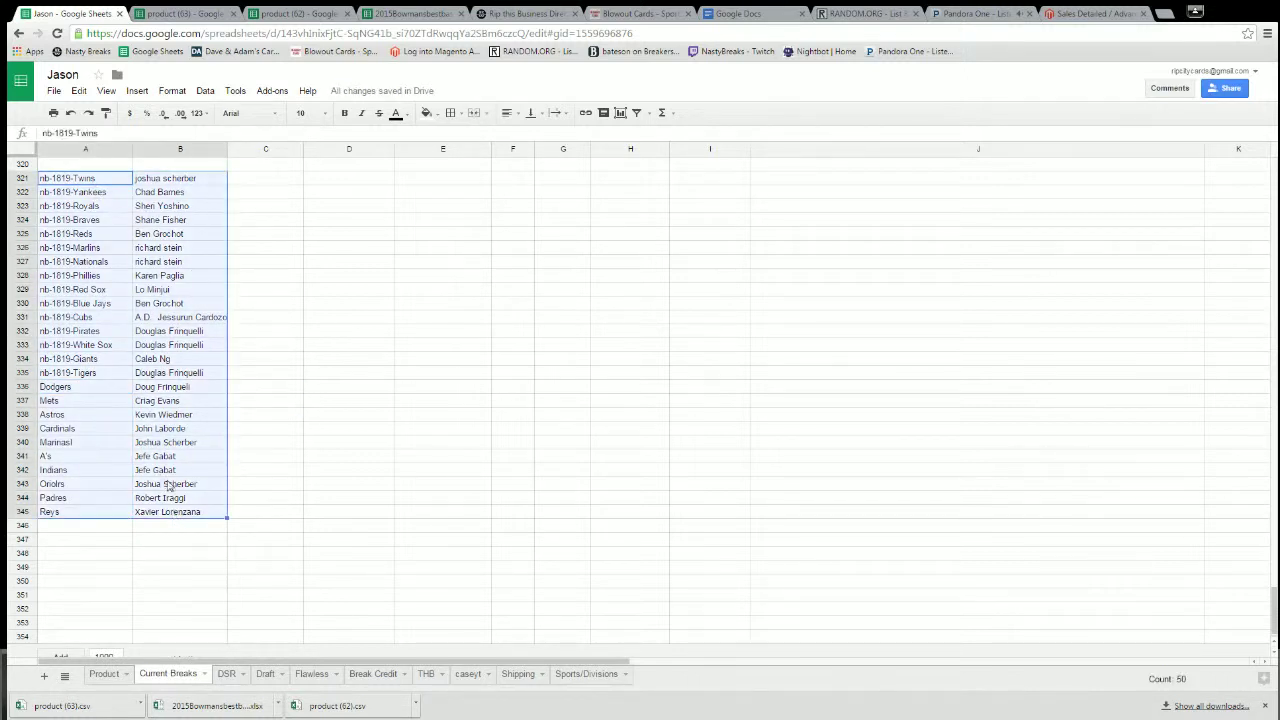
pyautogui.click(204, 91)
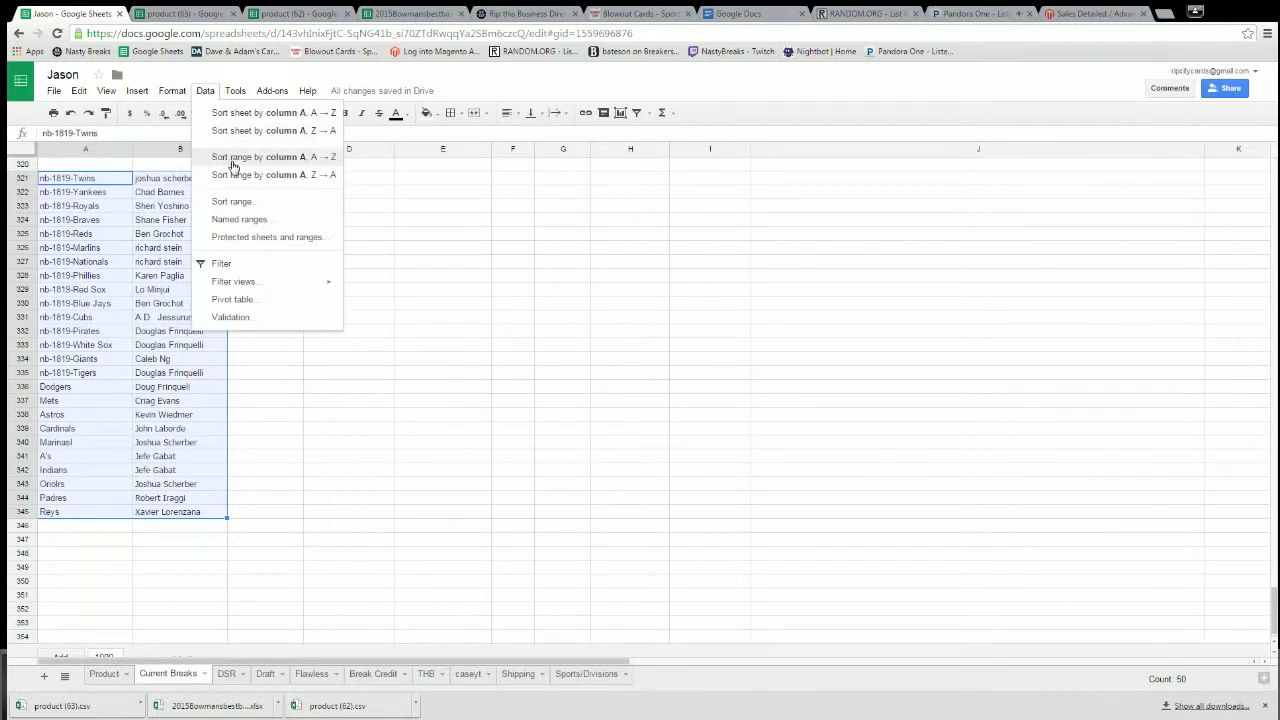
pyautogui.click(233, 201)
pyautogui.click(622, 367)
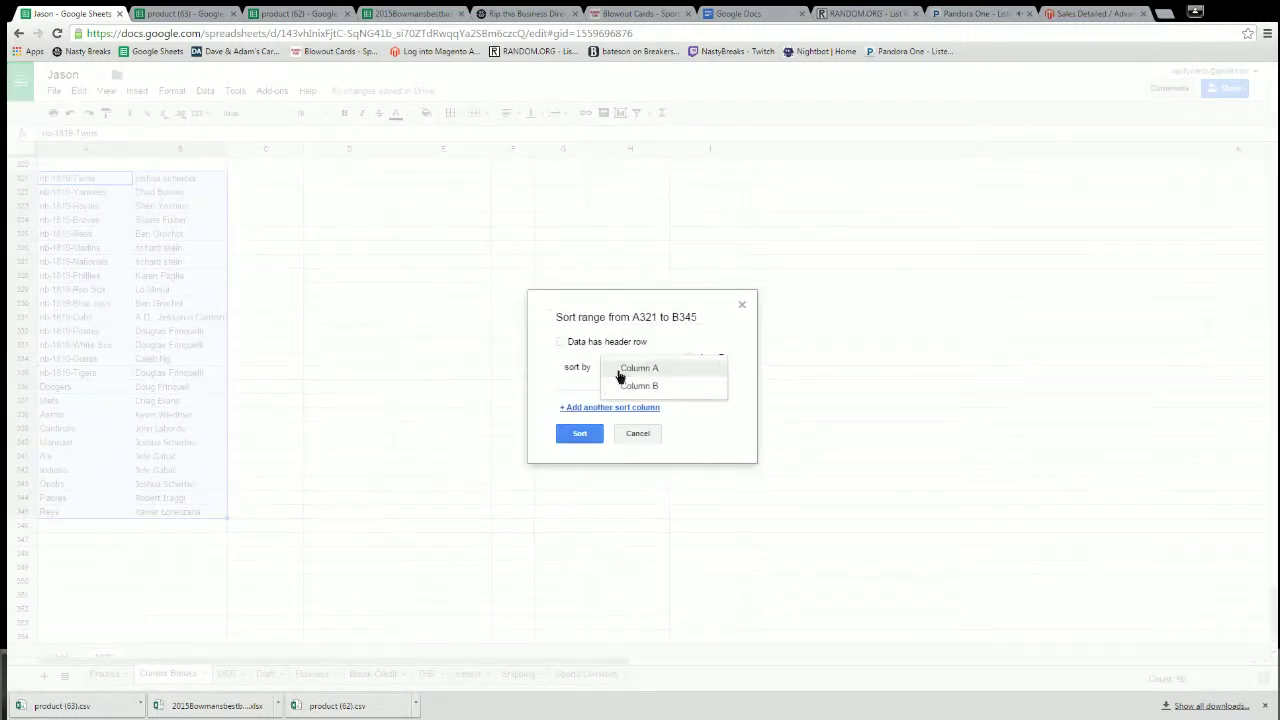
pyautogui.click(632, 387)
pyautogui.click(579, 433)
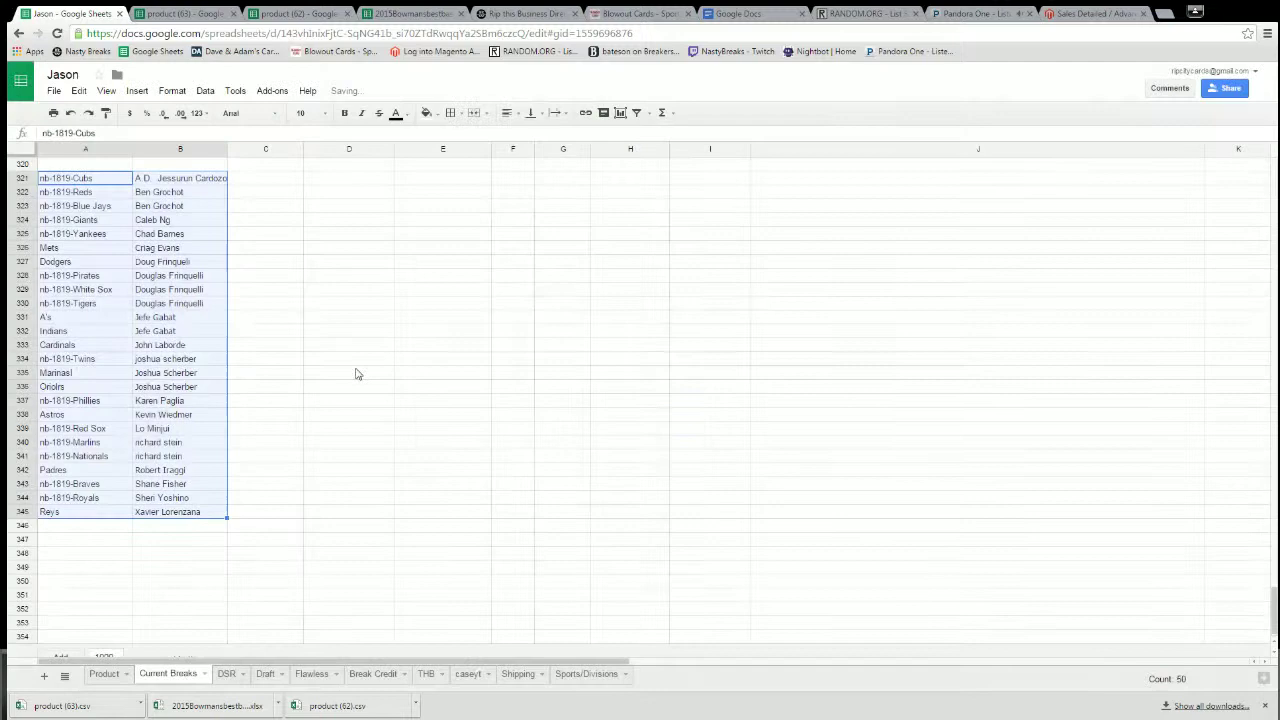
pyautogui.click(272, 360)
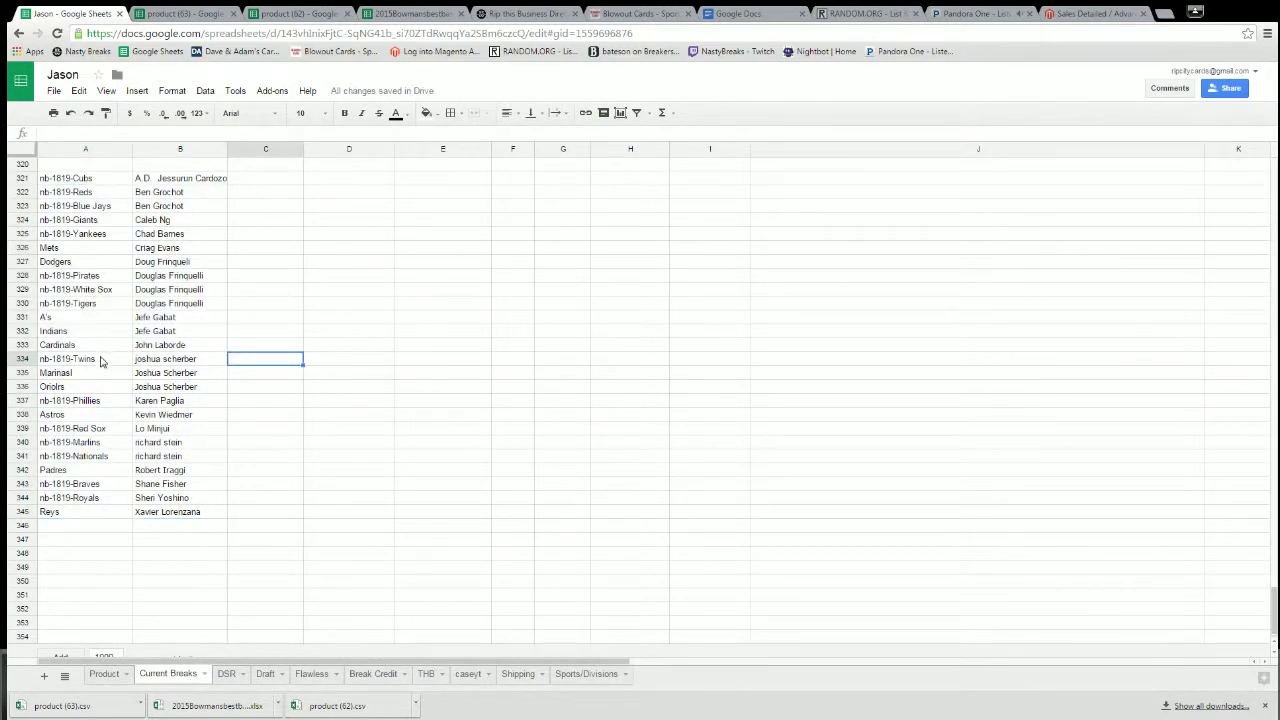
pyautogui.moveTo(84, 164); pyautogui.dragTo(102, 371)
pyautogui.rightClick(86, 208)
pyautogui.click(80, 178)
pyautogui.click(306, 360)
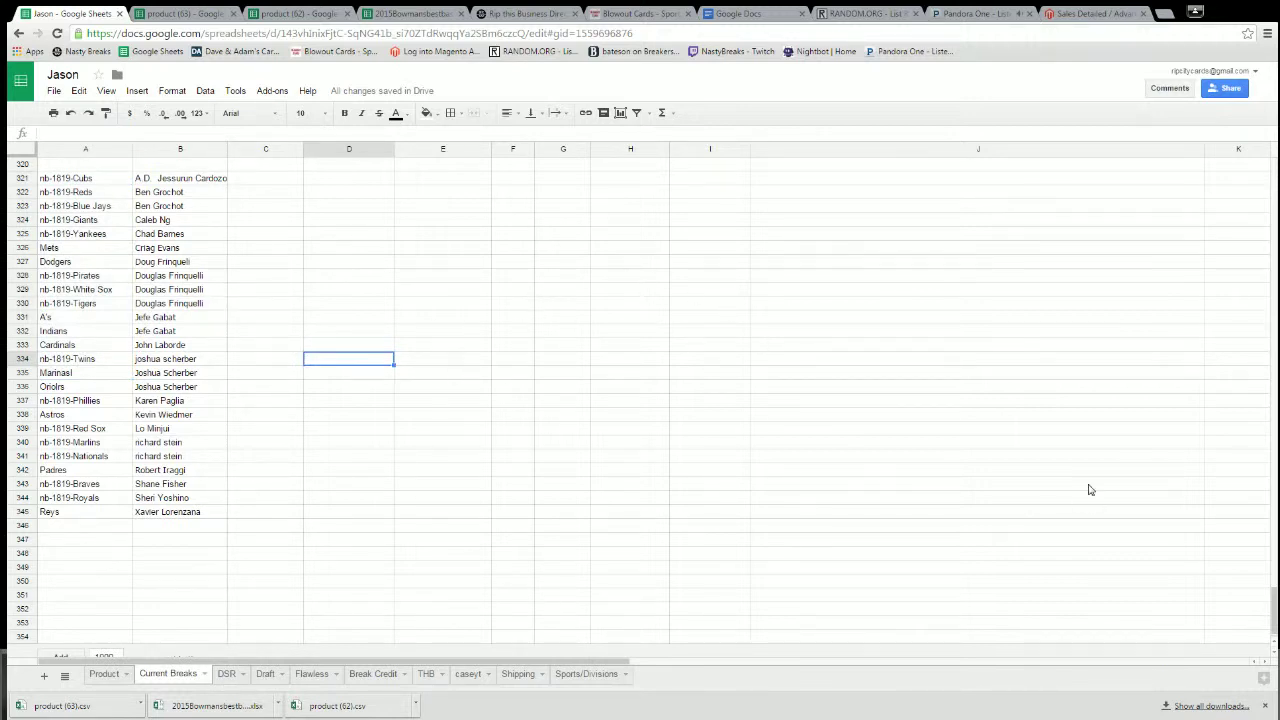
pyautogui.click(1026, 470)
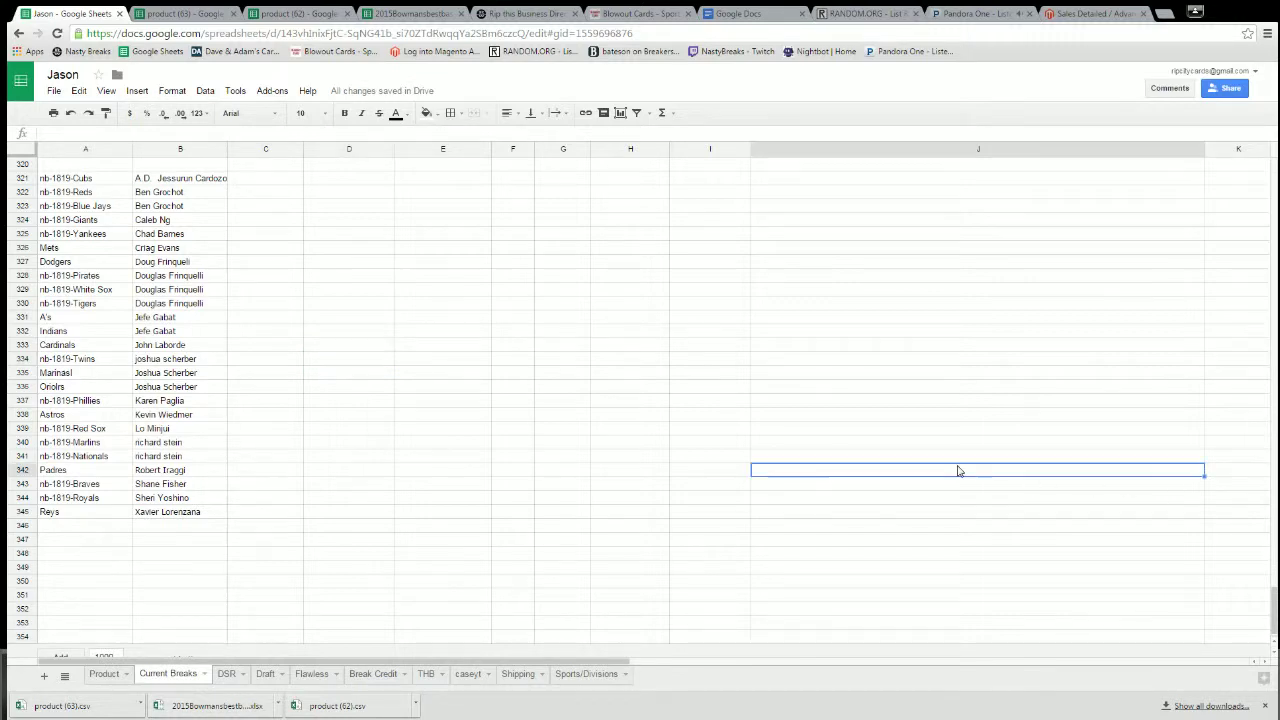
# Move the second half of the sorted list, A333:B345, to C321:D333 beside the first half.
pyautogui.hotkey('ctrl', '+')
pyautogui.hotkey('ctrl', '+')
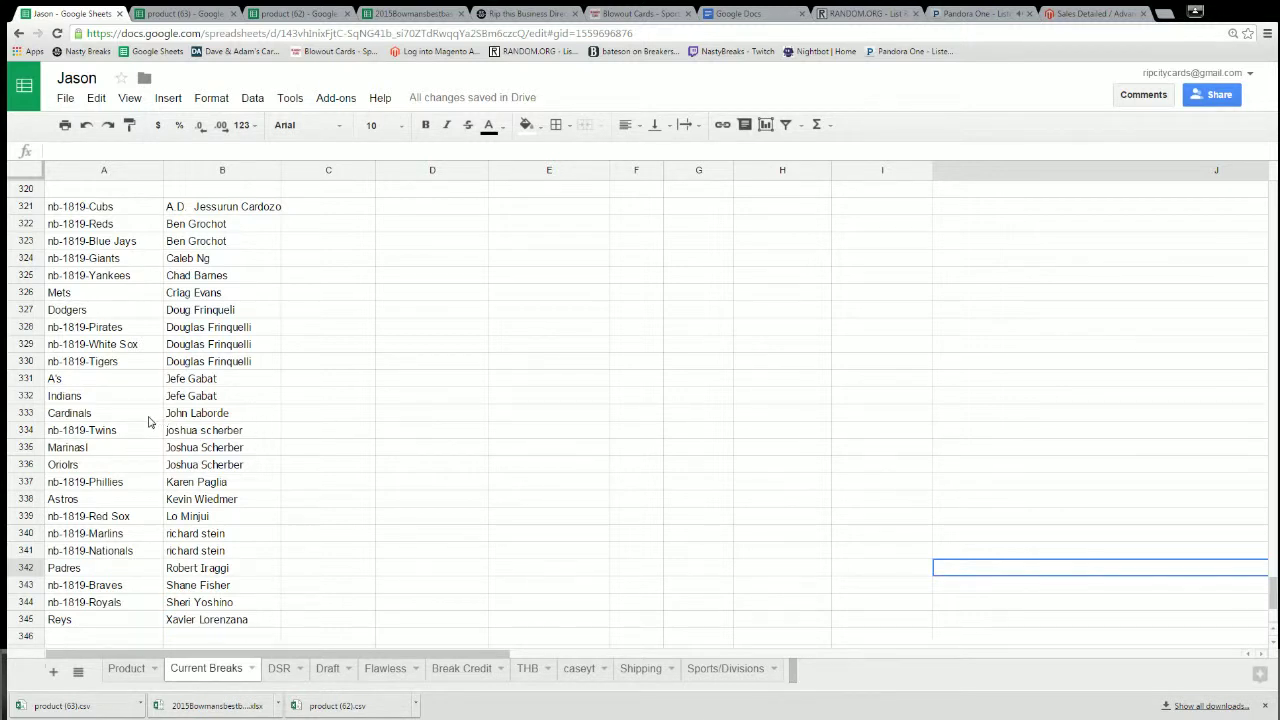
pyautogui.moveTo(148, 421); pyautogui.dragTo(246, 621)
pyautogui.moveTo(269, 403); pyautogui.dragTo(461, 213)
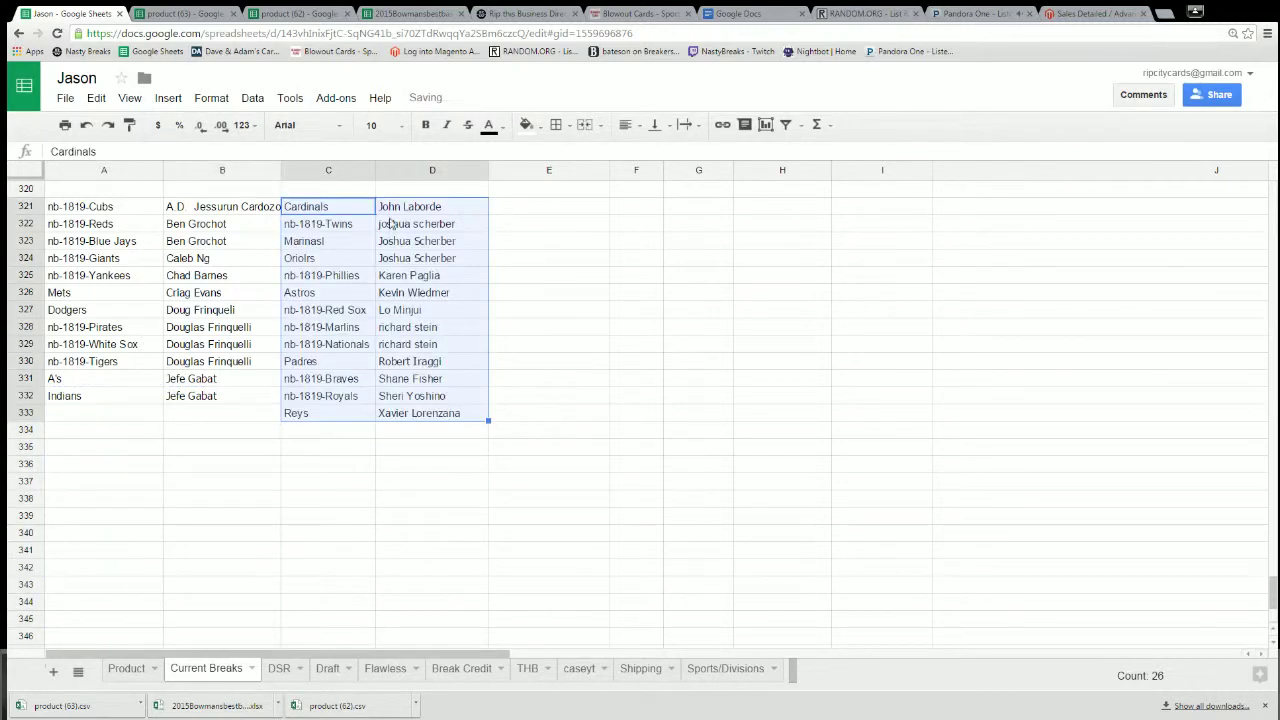
# Review the enlarged list of teams and participants in A321:D333, down to the last name in D333.
pyautogui.click(250, 310)
pyautogui.hotkey('ctrl', '+')
pyautogui.hotkey('ctrl', '+')
pyautogui.hotkey('ctrl', '+')
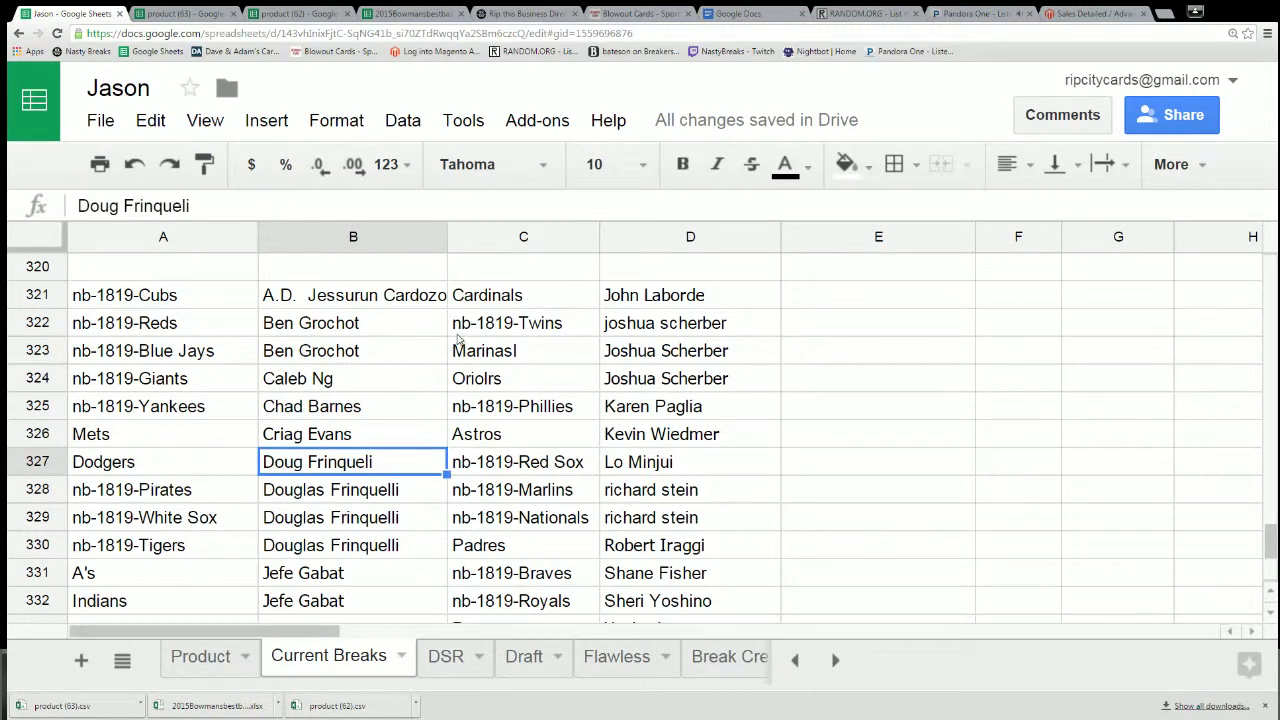
pyautogui.click(673, 471)
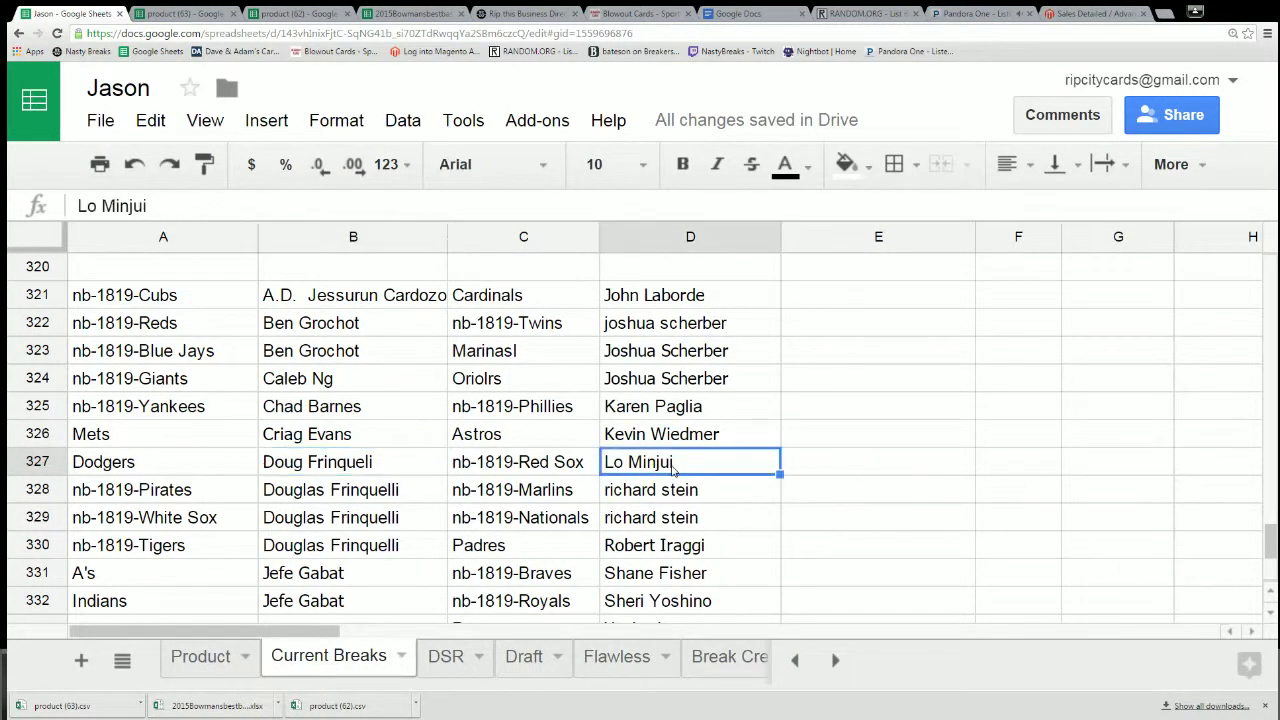
pyautogui.press('Down')
pyautogui.press('Down')
pyautogui.press('Down')
pyautogui.press('Down')
pyautogui.press('Down')
pyautogui.press('Down')
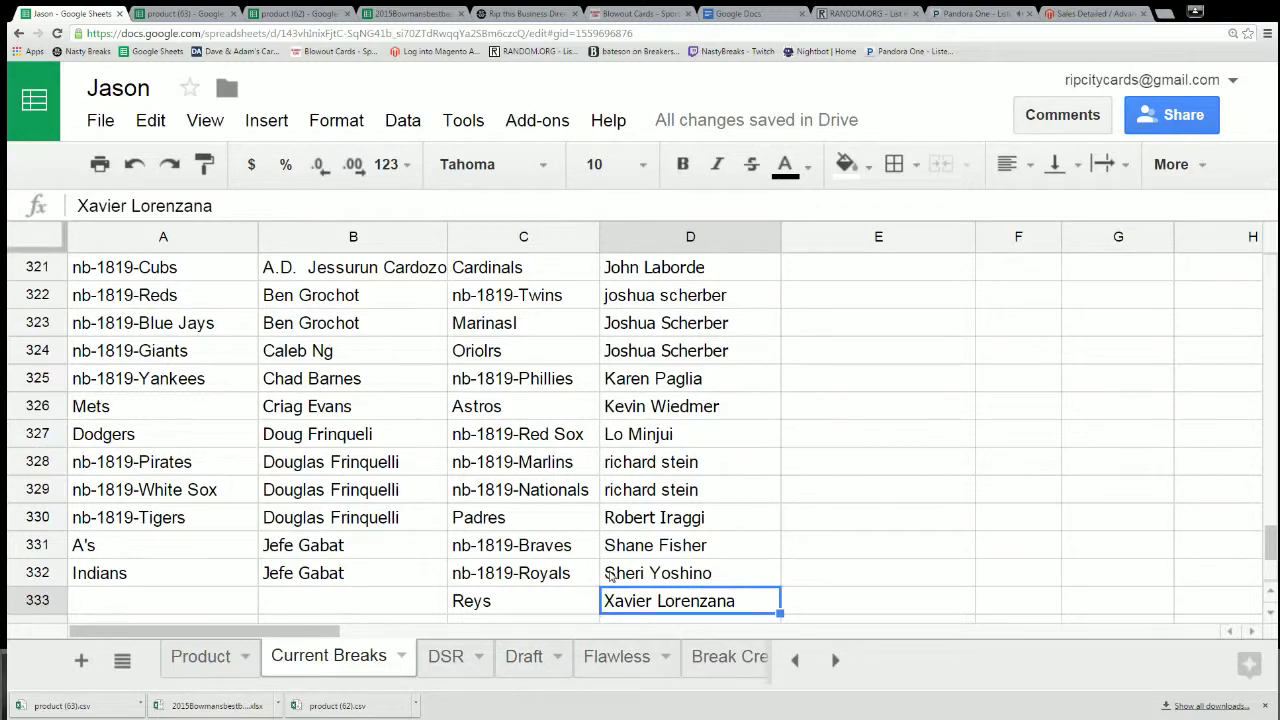
pyautogui.hotkey('ctrl', '-')
pyautogui.scroll(1, 455, 490)
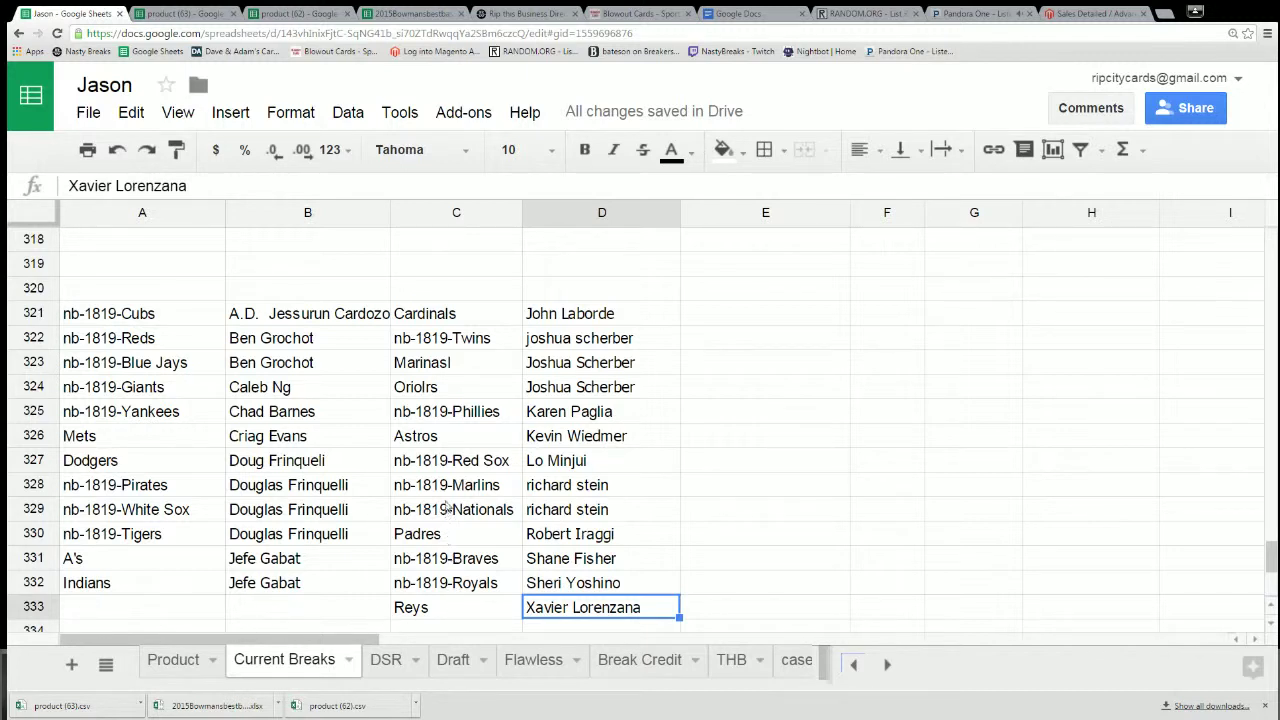
pyautogui.moveTo(441, 469); pyautogui.dragTo(444, 438)
pyautogui.rightClick(444, 438)
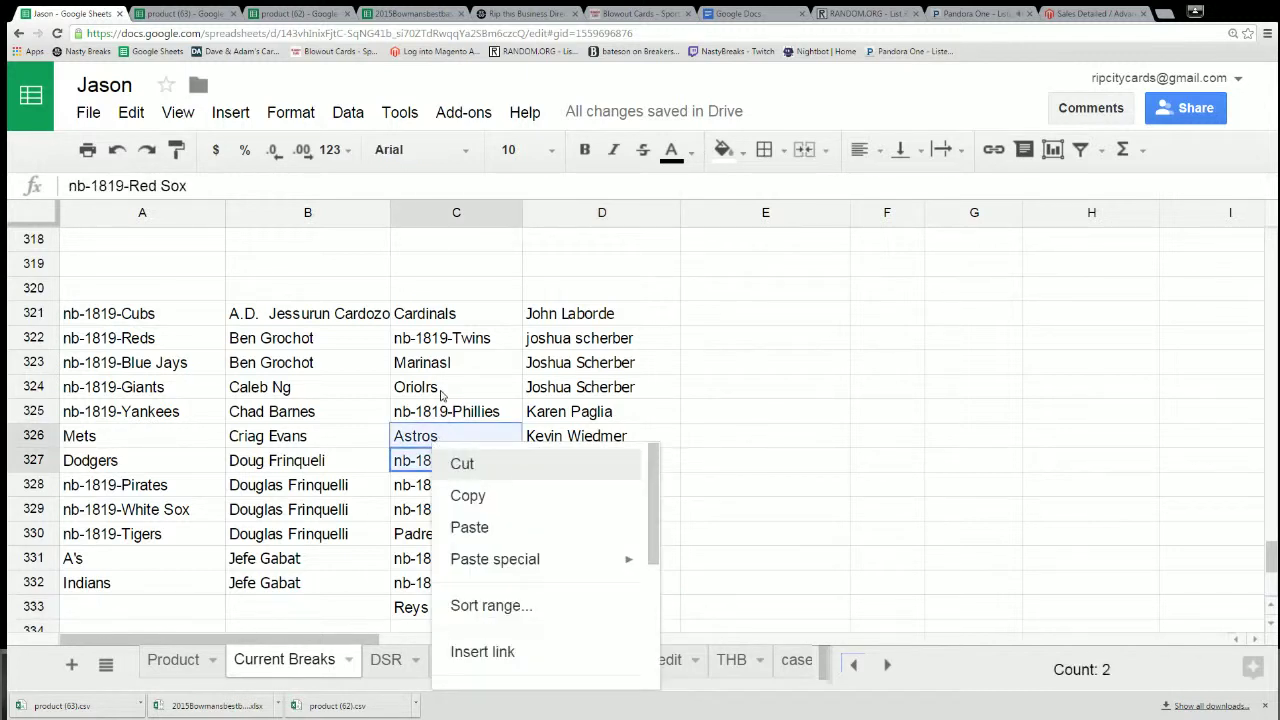
pyautogui.click(913, 291)
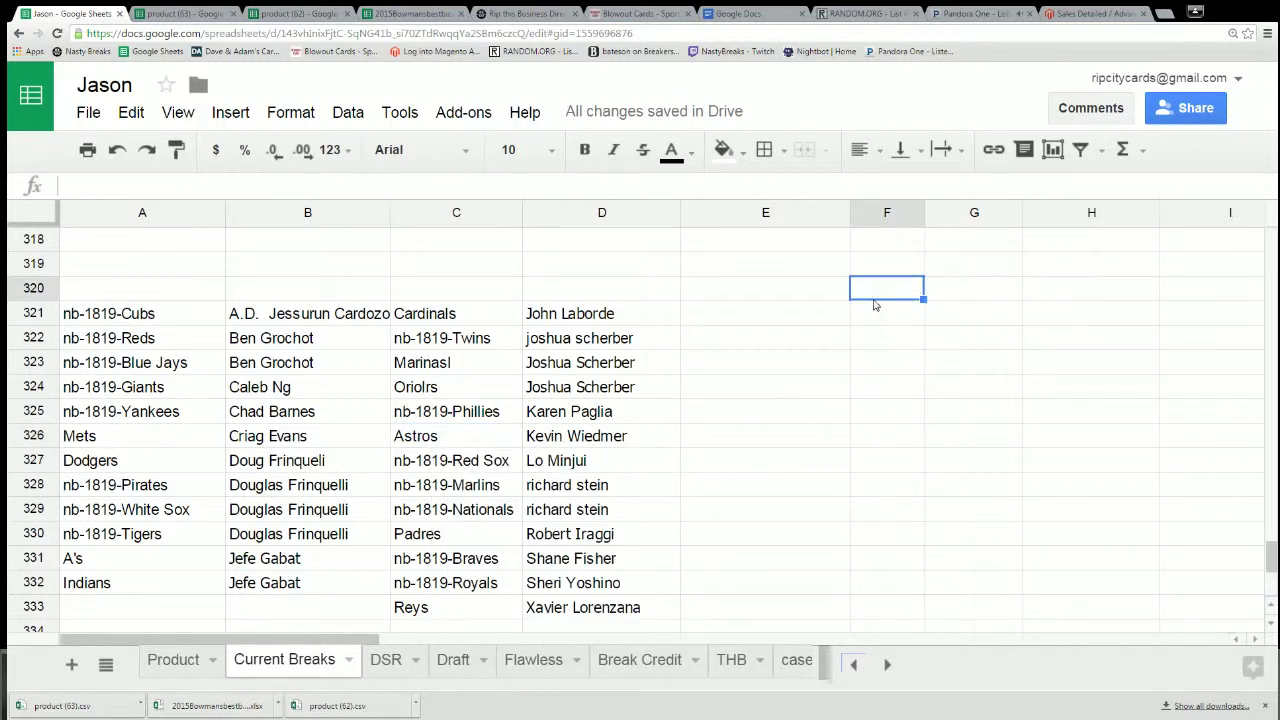
# Check the teams in column A one by one, from A321 down to A332.
pyautogui.click(165, 324)
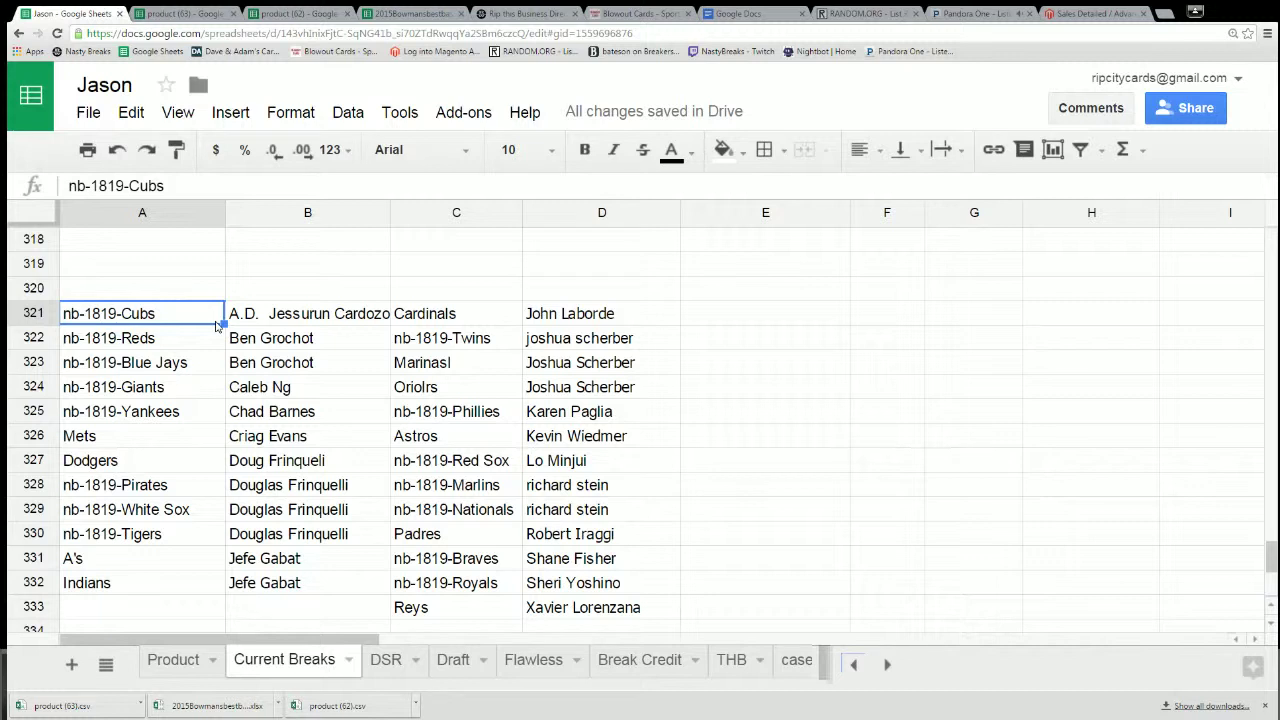
pyautogui.press('Down')
pyautogui.press('Down')
pyautogui.press('Down')
pyautogui.press('Down')
pyautogui.press('Down')
pyautogui.press('Down')
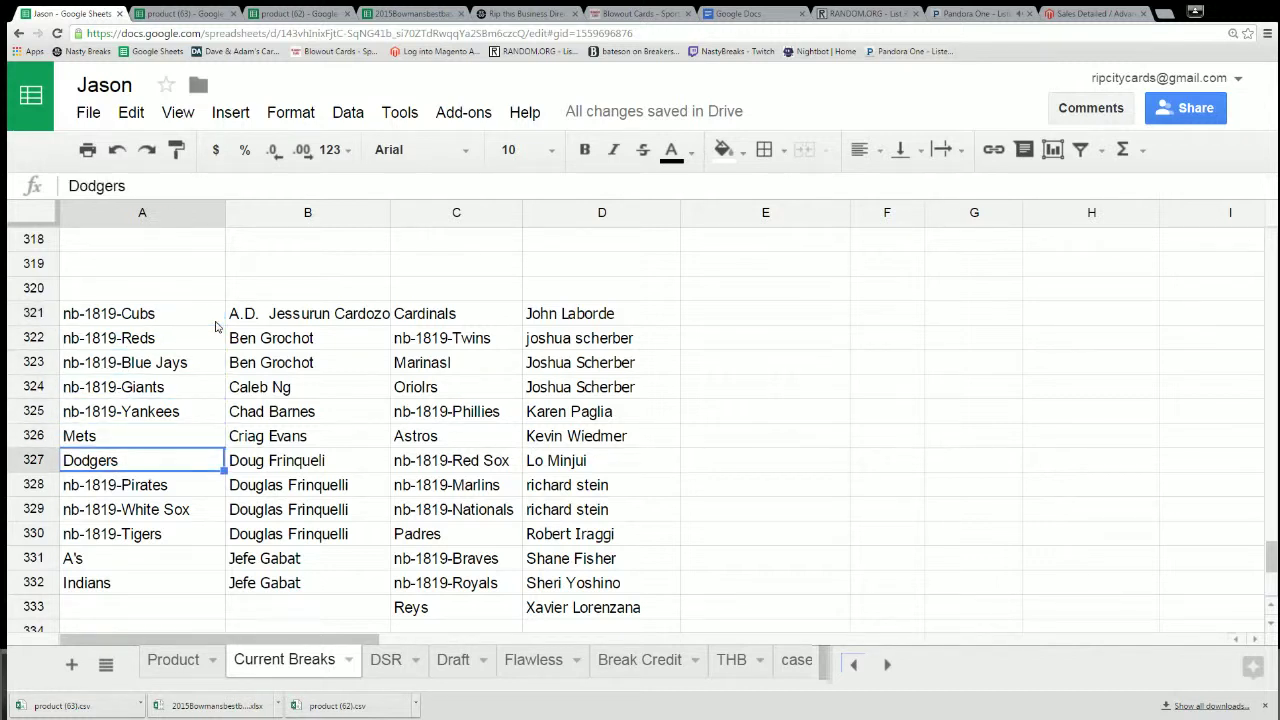
pyautogui.press('Down')
pyautogui.press('Down')
pyautogui.press('Down')
pyautogui.press('Down')
pyautogui.press('Down')
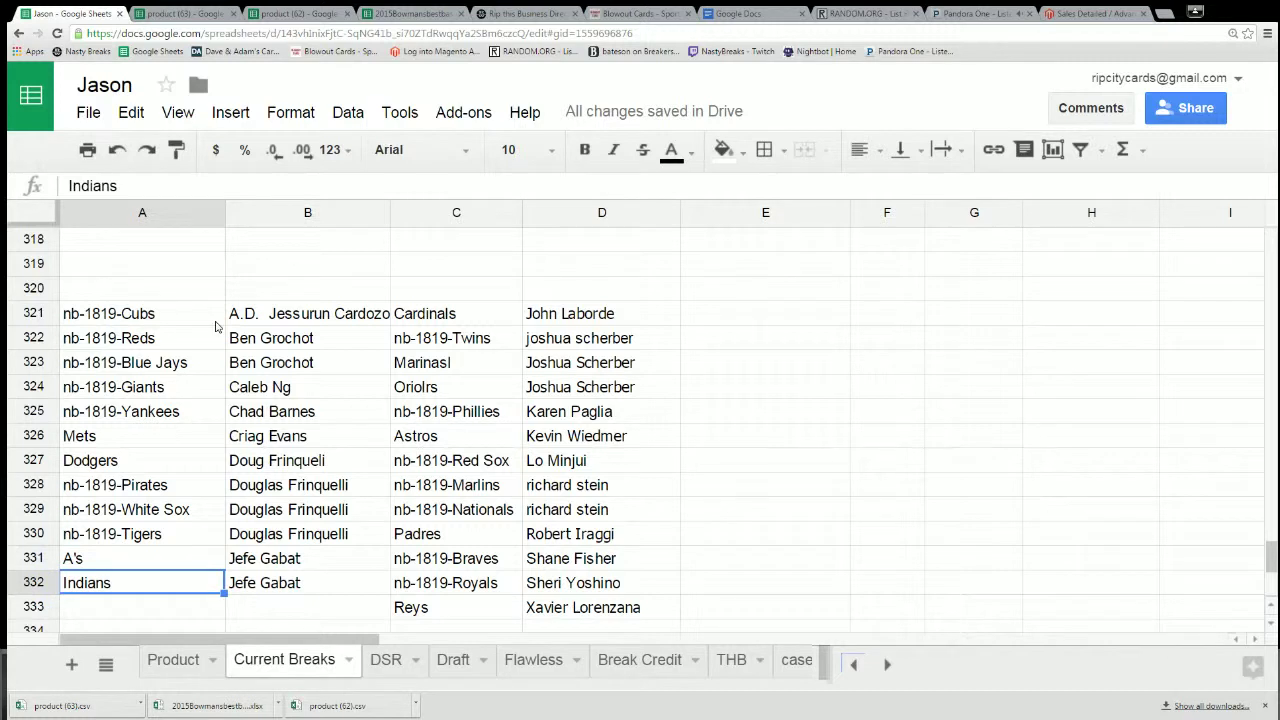
# Check the teams in column C one by one, from C332 up to C321.
pyautogui.press('Right')
pyautogui.press('Right')
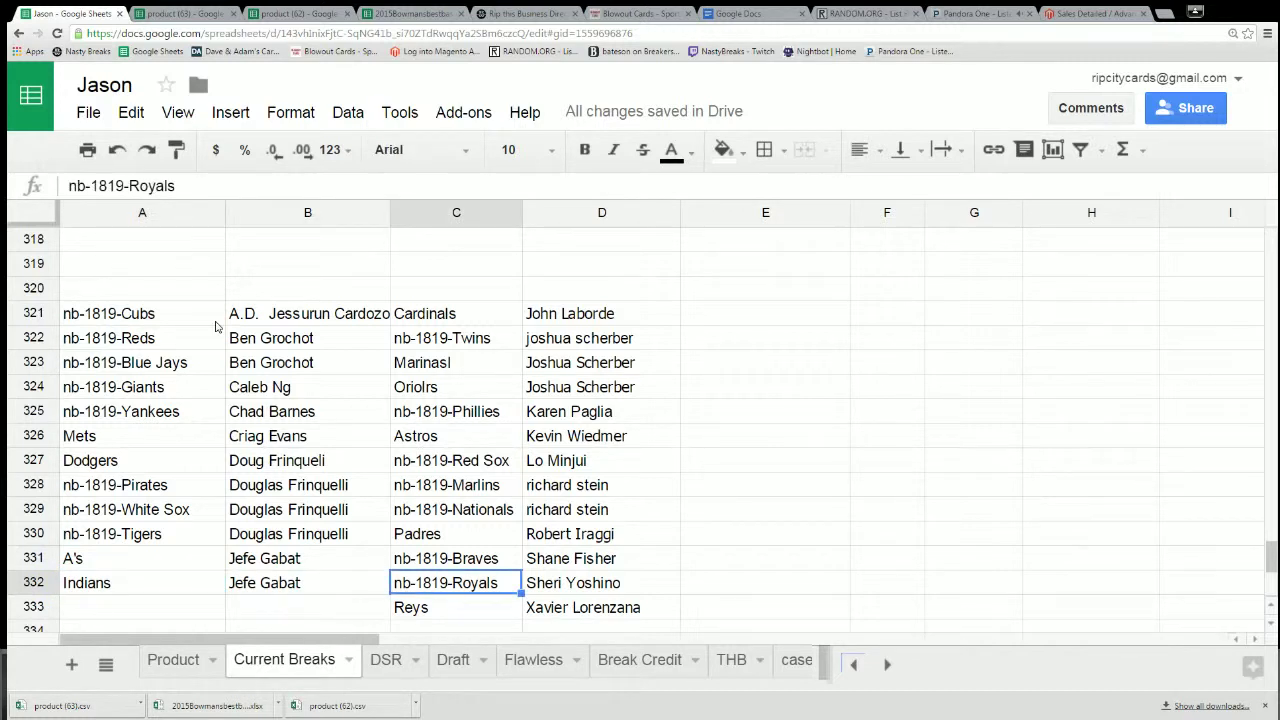
pyautogui.press('Up')
pyautogui.press('Up')
pyautogui.press('Up')
pyautogui.press('Up')
pyautogui.press('Up')
pyautogui.press('Up')
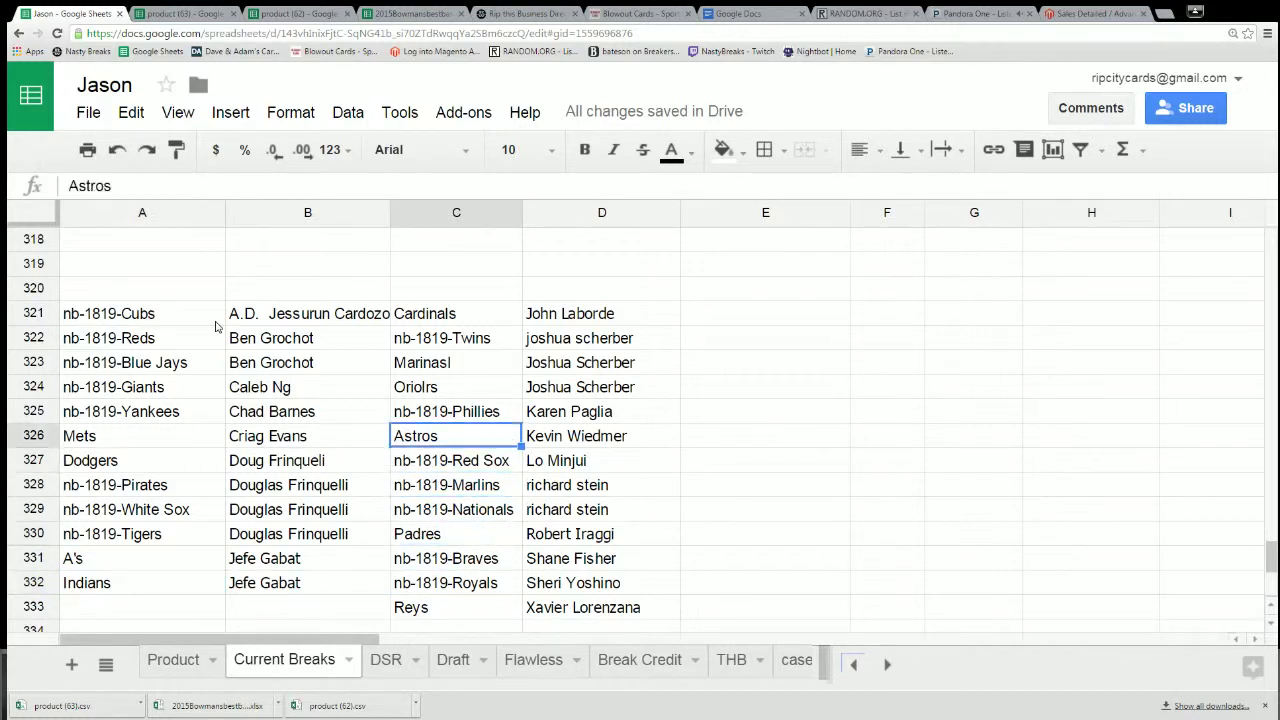
pyautogui.press('Up')
pyautogui.press('Up')
pyautogui.press('Up')
pyautogui.press('Up')
pyautogui.press('Up')
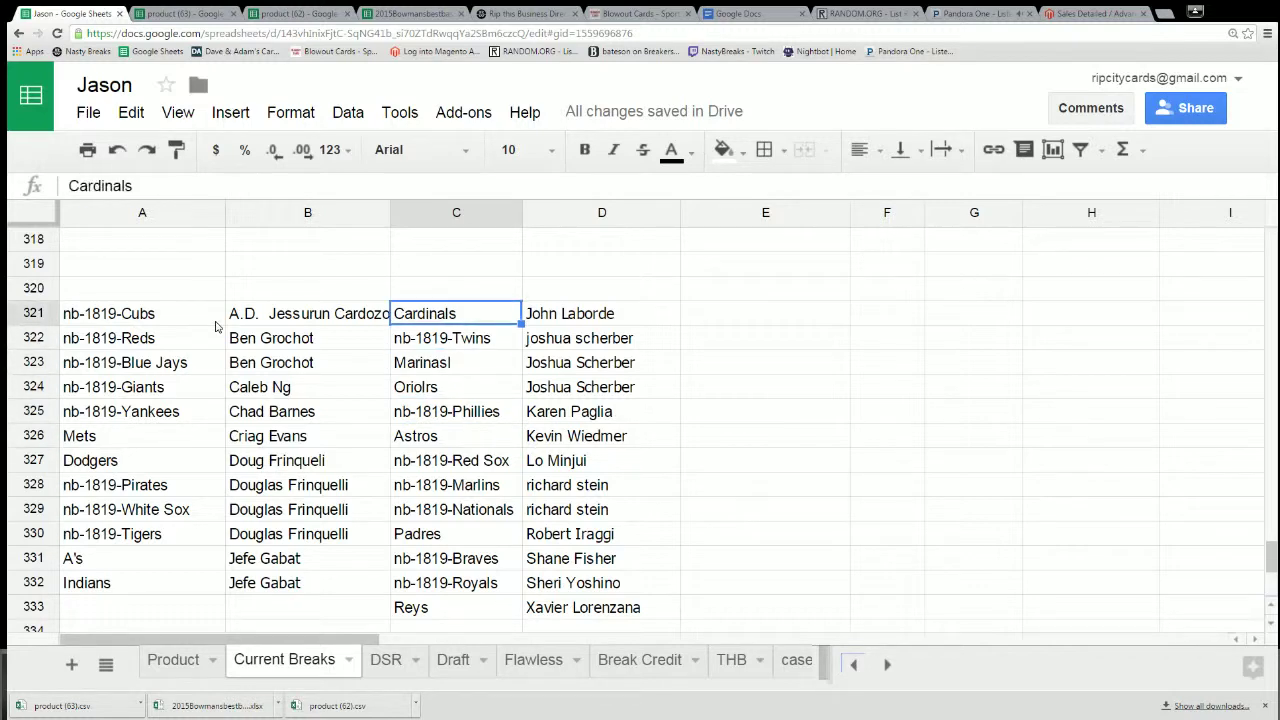
pyautogui.scroll(-2, 192, 335)
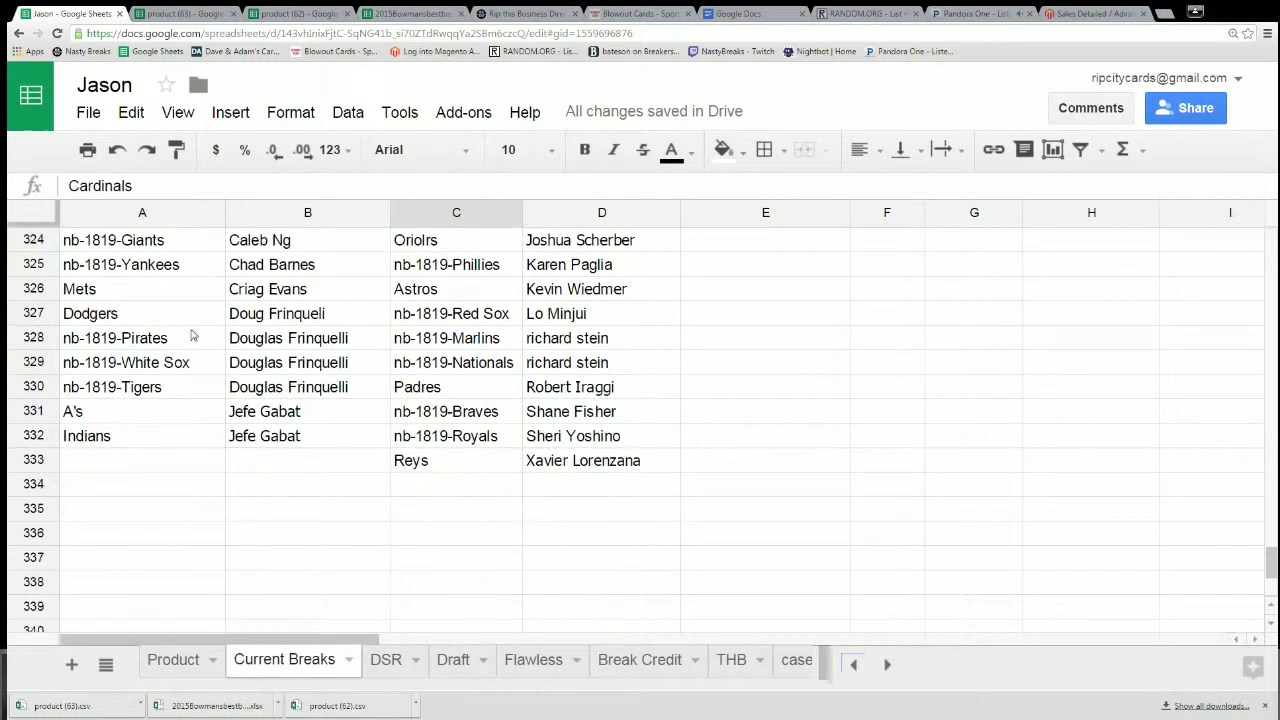
pyautogui.scroll(7, 192, 335)
pyautogui.scroll(-5, 193, 338)
pyautogui.scroll(-1, 193, 338)
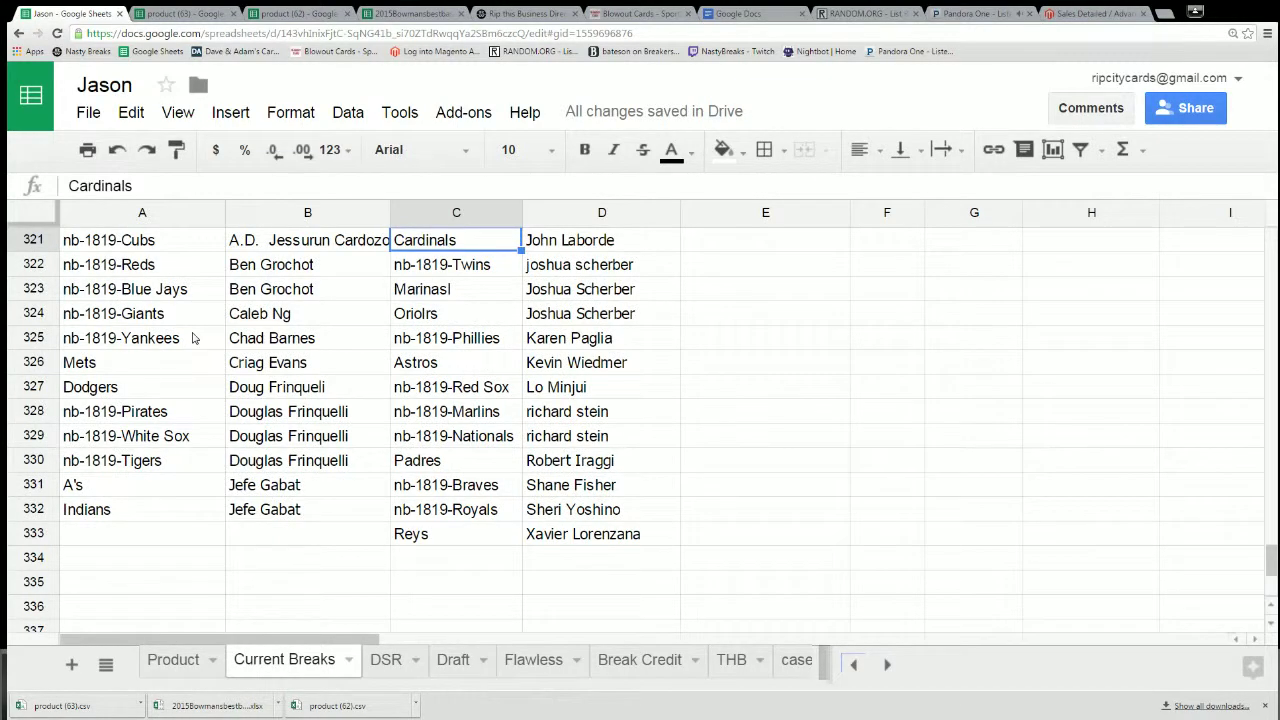
pyautogui.hotkey('ctrl', '-')
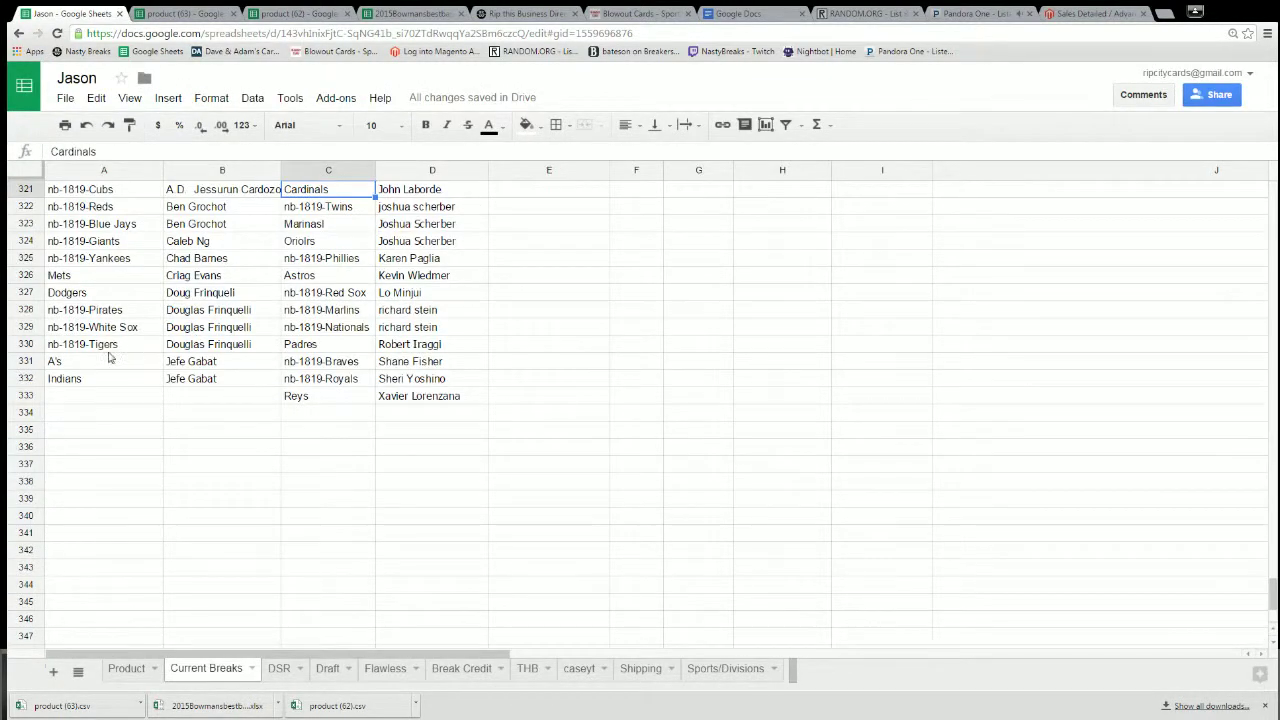
pyautogui.scroll(4, 70, 328)
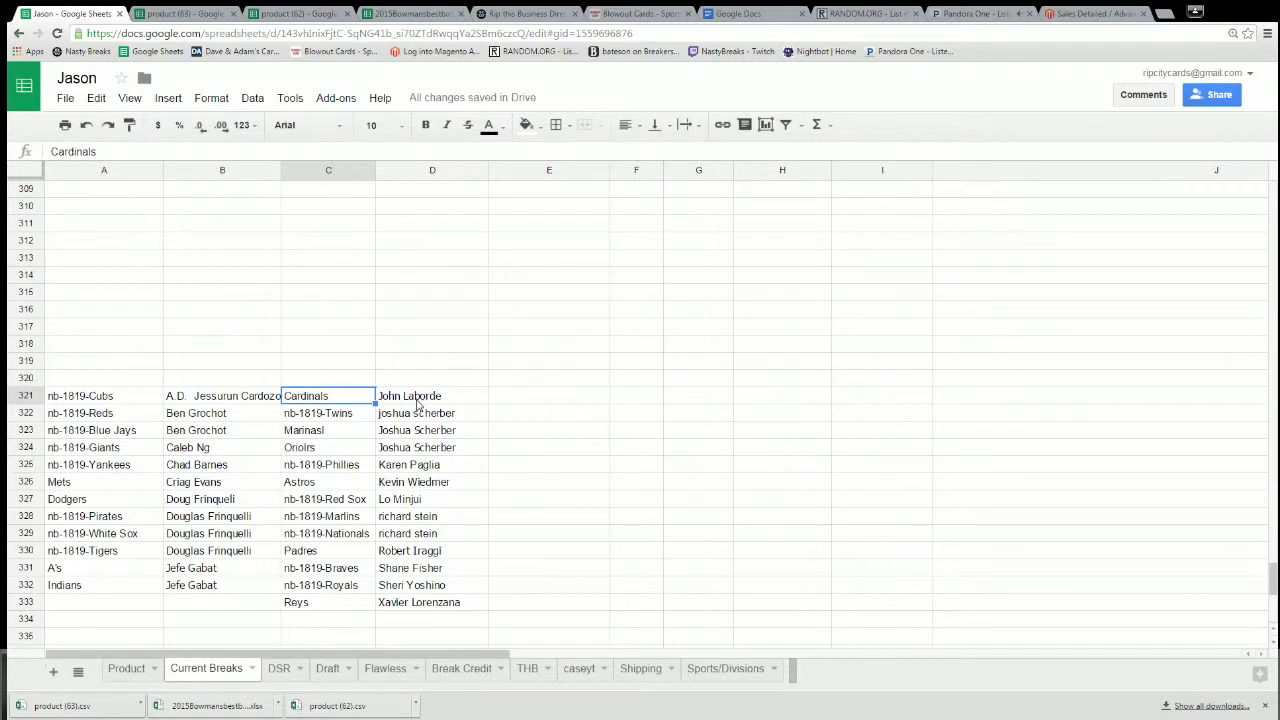